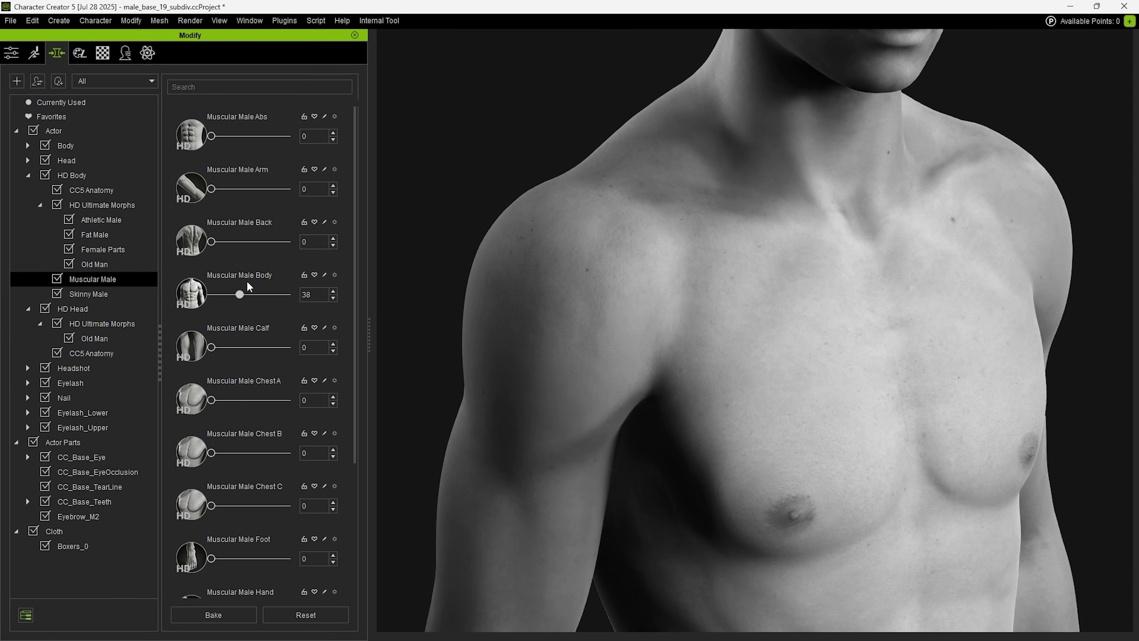
- Push HD morph sliders for a muscular chest, bony feet, veiny hands and an aged, wrinkled face
{"action": "left_click_drag", "start_coordinate": [246, 280], "coordinate": [295, 279]}
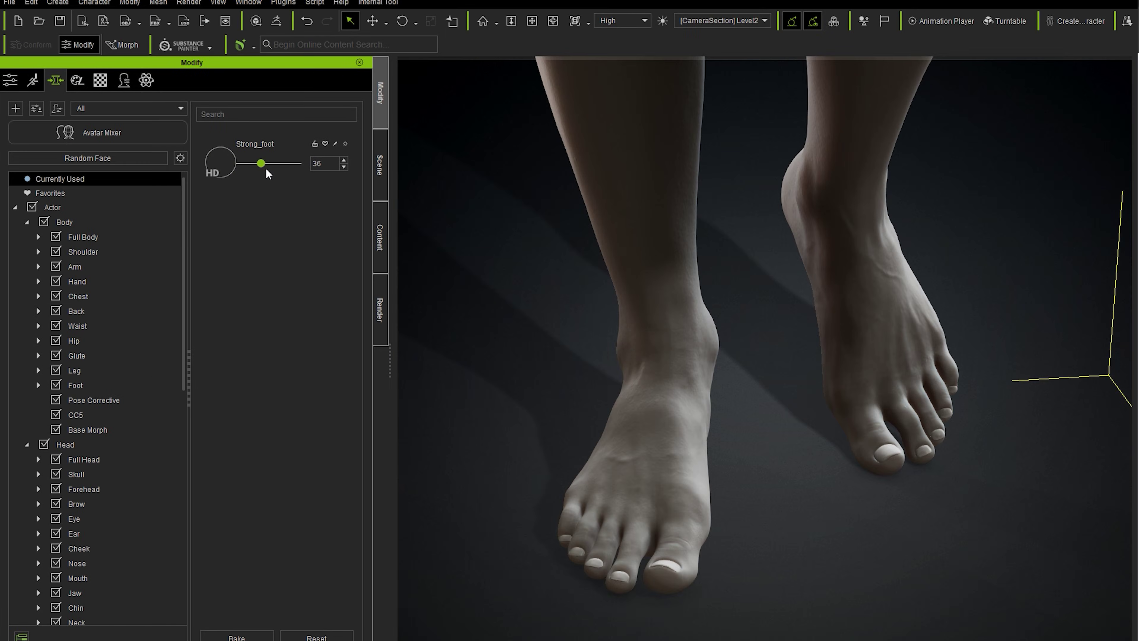
{"action": "left_click_drag", "start_coordinate": [266, 169], "coordinate": [308, 174]}
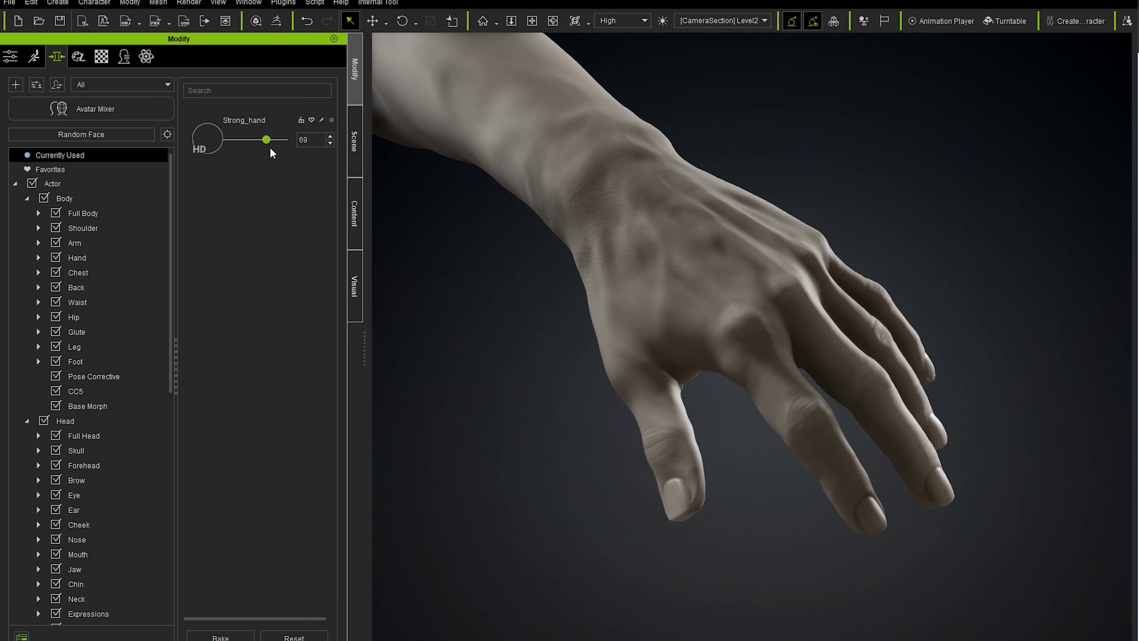
{"action": "left_click_drag", "start_coordinate": [270, 147], "coordinate": [291, 153]}
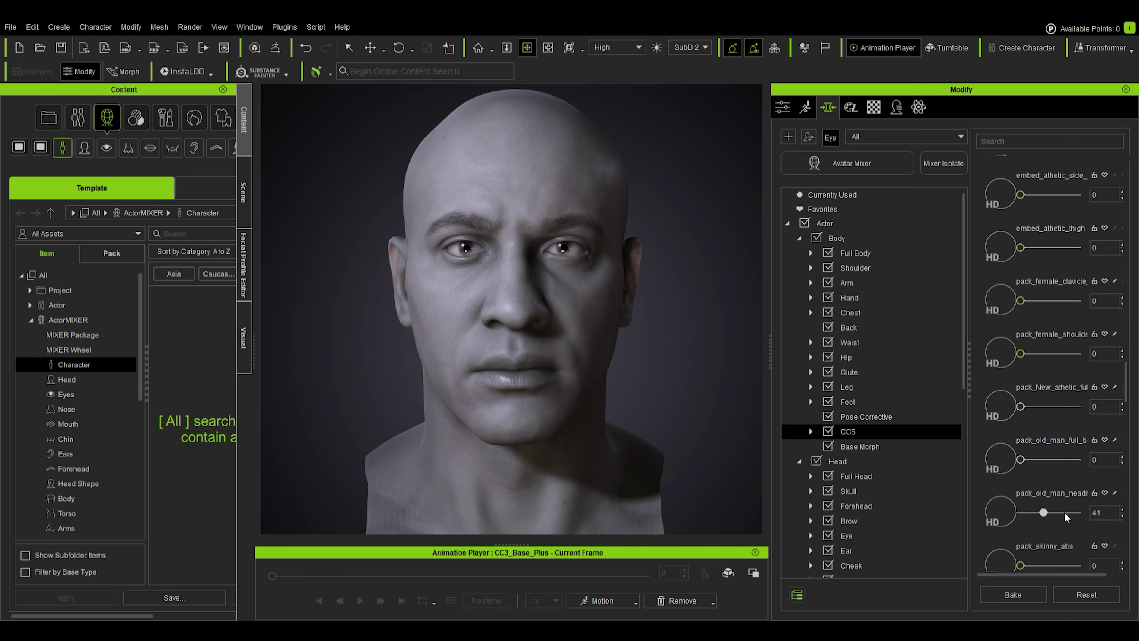
{"action": "left_click_drag", "start_coordinate": [1064, 512], "coordinate": [1084, 512]}
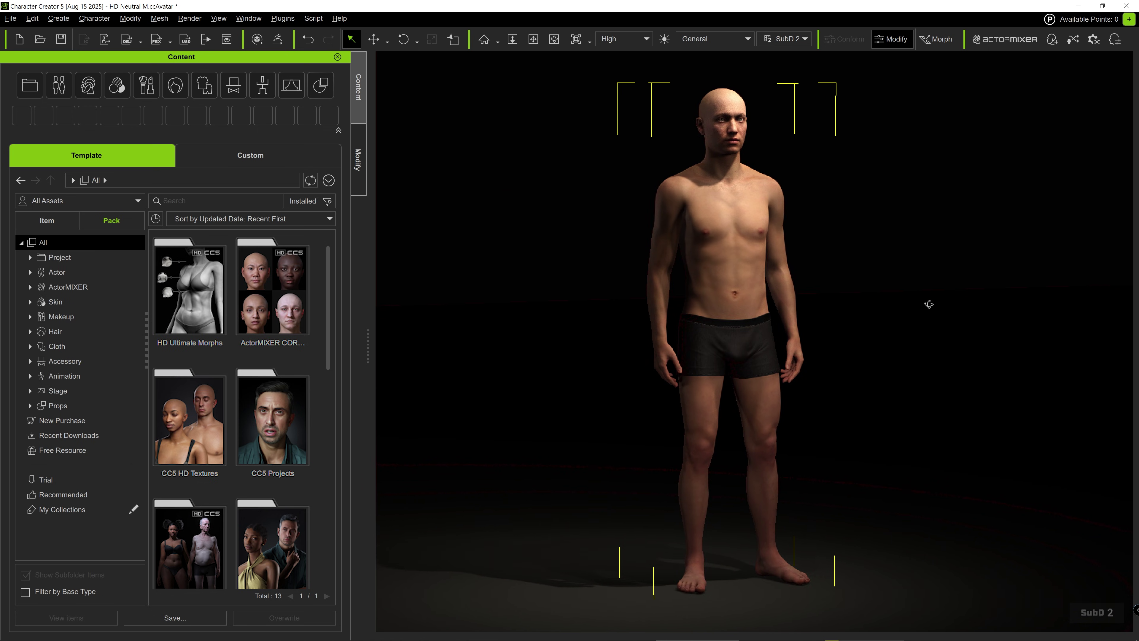
{"action": "right_click_drag", "start_coordinate": [781, 309], "coordinate": [695, 302]}
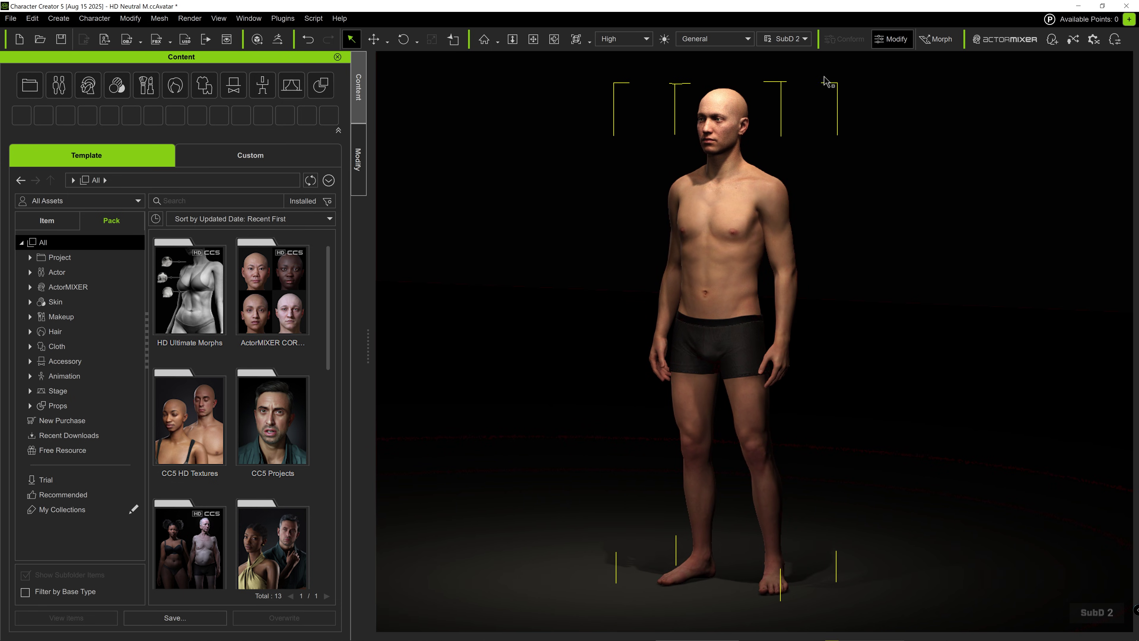
{"action": "key", "text": "alt+2"}
{"action": "mouse_move", "coordinate": [708, 317]}
{"action": "right_mouse_down"}
{"action": "mouse_move", "coordinate": [998, 333]}
{"action": "mouse_move", "coordinate": [699, 335]}
{"action": "right_mouse_up"}
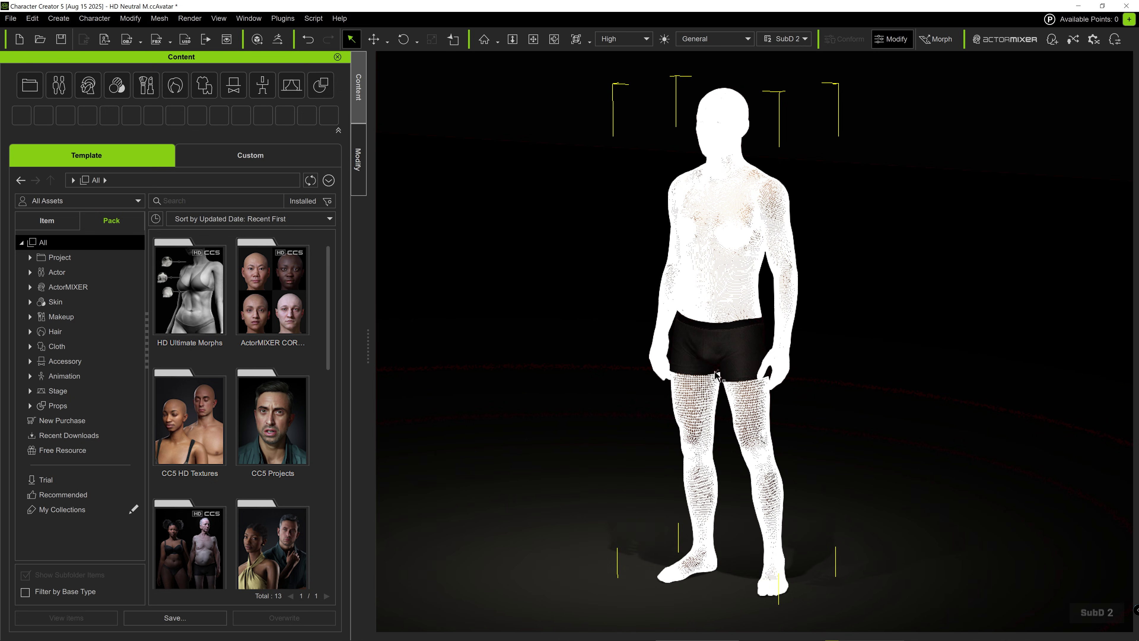
{"action": "key", "text": "alt+1"}
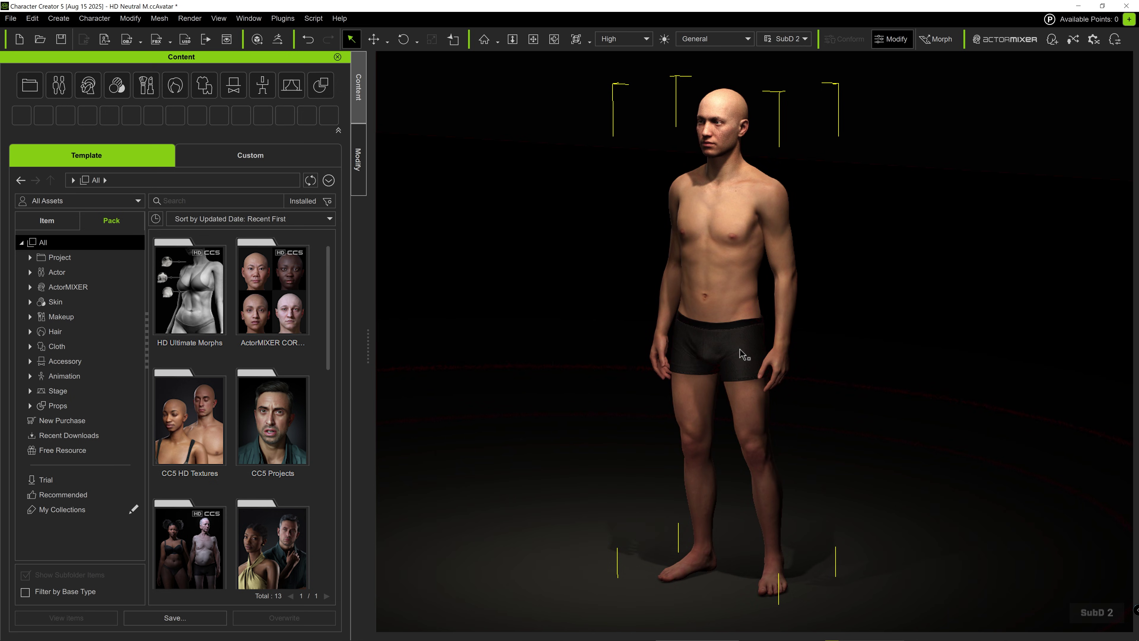
- Browse CC5 Characters > Actor > Morph > Embed HD Morph to list the Male Muscular items
{"action": "double_click", "coordinate": [272, 545]}
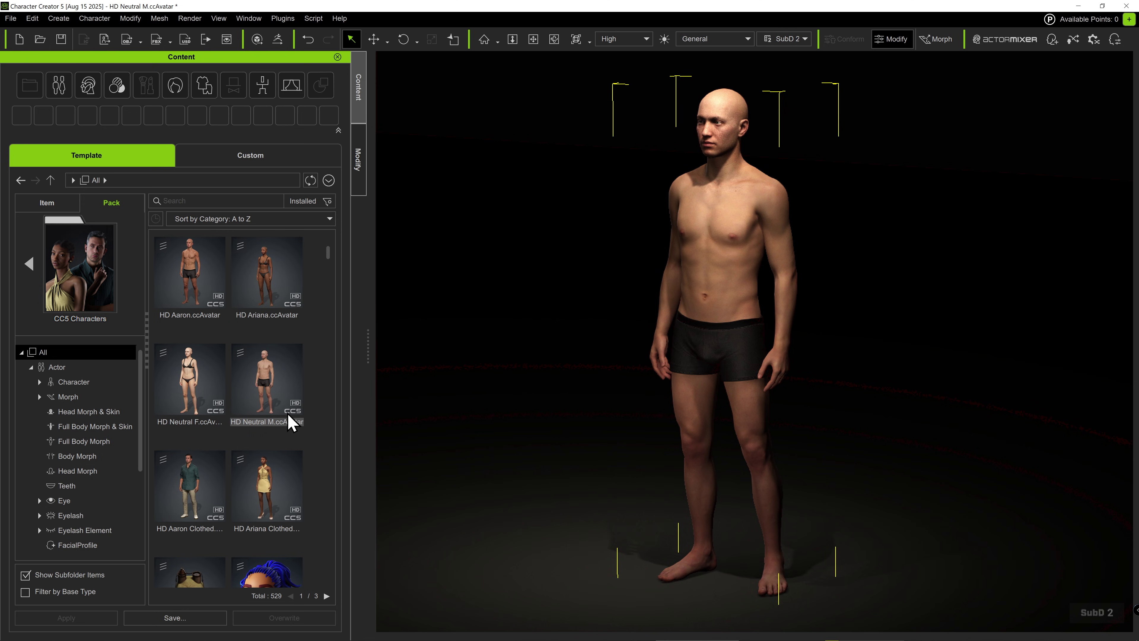
{"action": "left_click", "coordinate": [69, 396]}
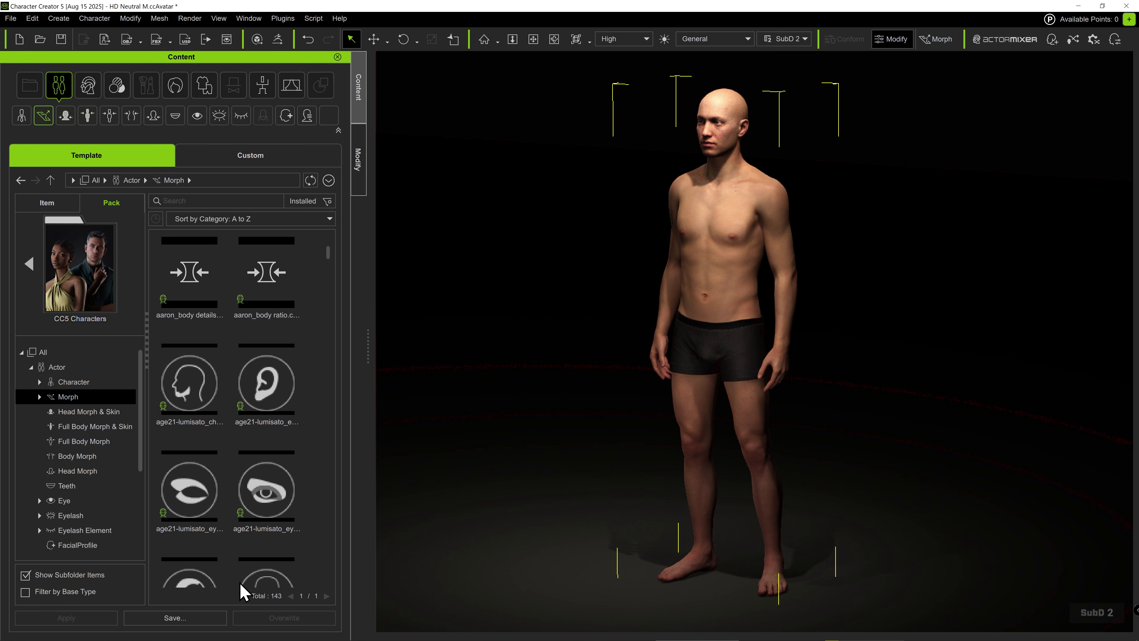
{"action": "left_click", "coordinate": [103, 412]}
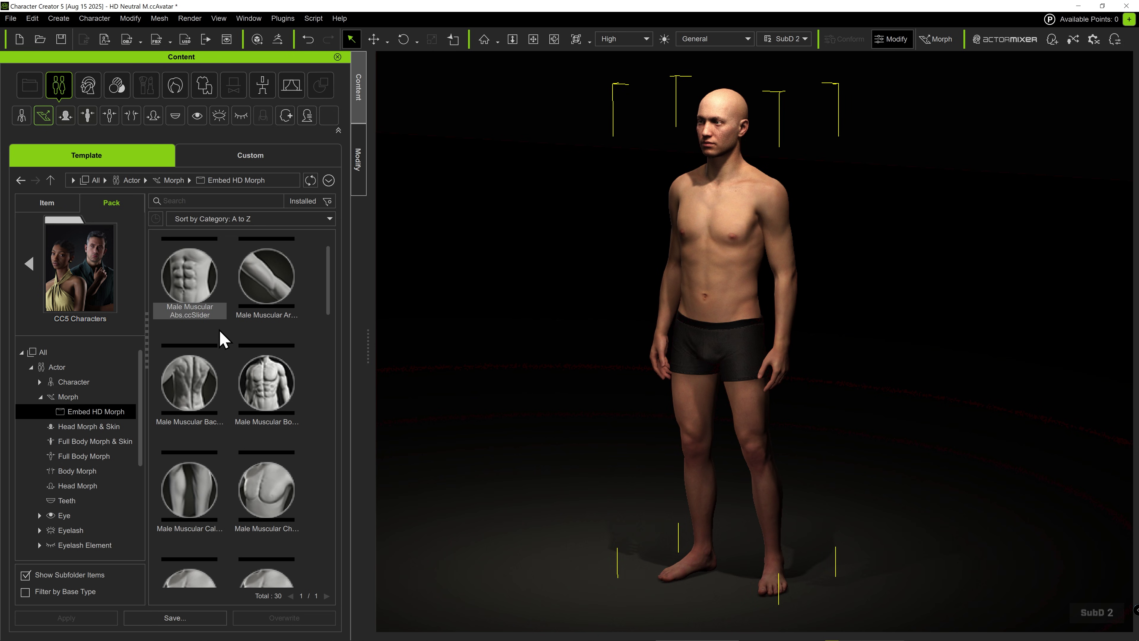
{"action": "left_click_drag", "start_coordinate": [329, 298], "coordinate": [237, 256]}
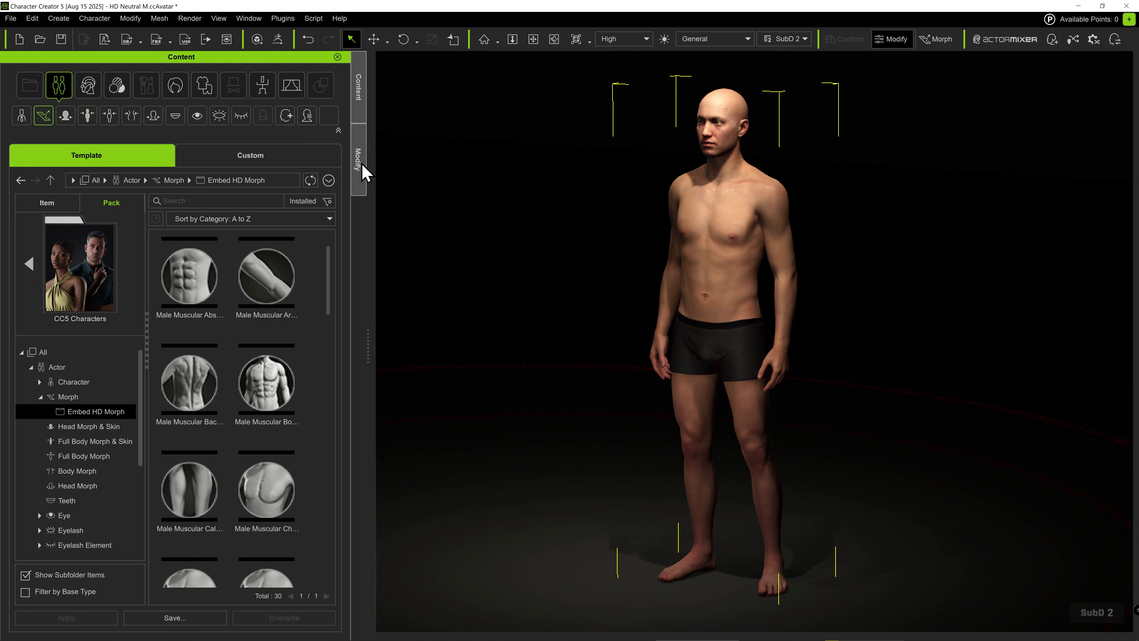
{"action": "left_click", "coordinate": [362, 171]}
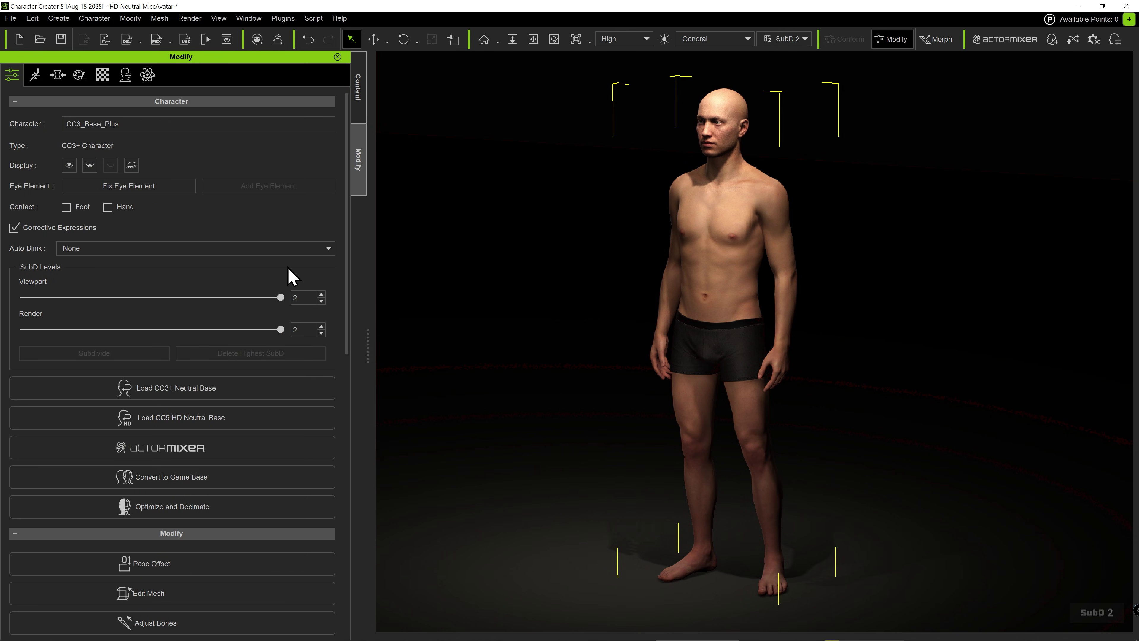
- Show the Morph Sliders with all groups collapsed, from Body through Cloth
{"action": "left_click", "coordinate": [56, 81]}
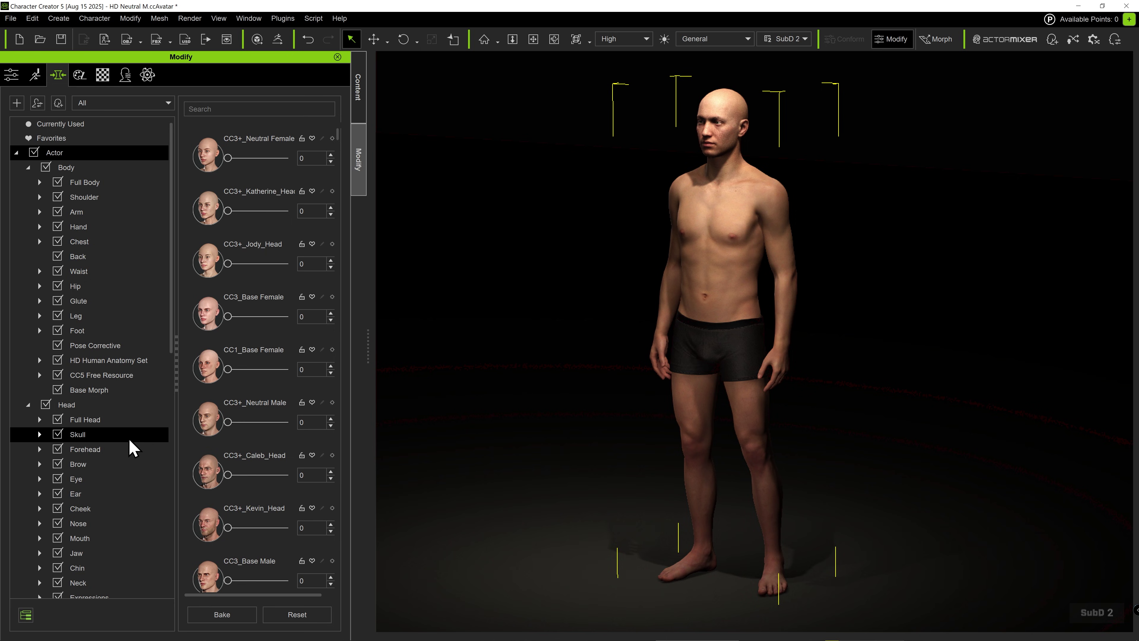
{"action": "left_click", "coordinate": [28, 167]}
{"action": "left_click", "coordinate": [28, 182]}
{"action": "left_click", "coordinate": [28, 196]}
{"action": "left_click", "coordinate": [28, 211]}
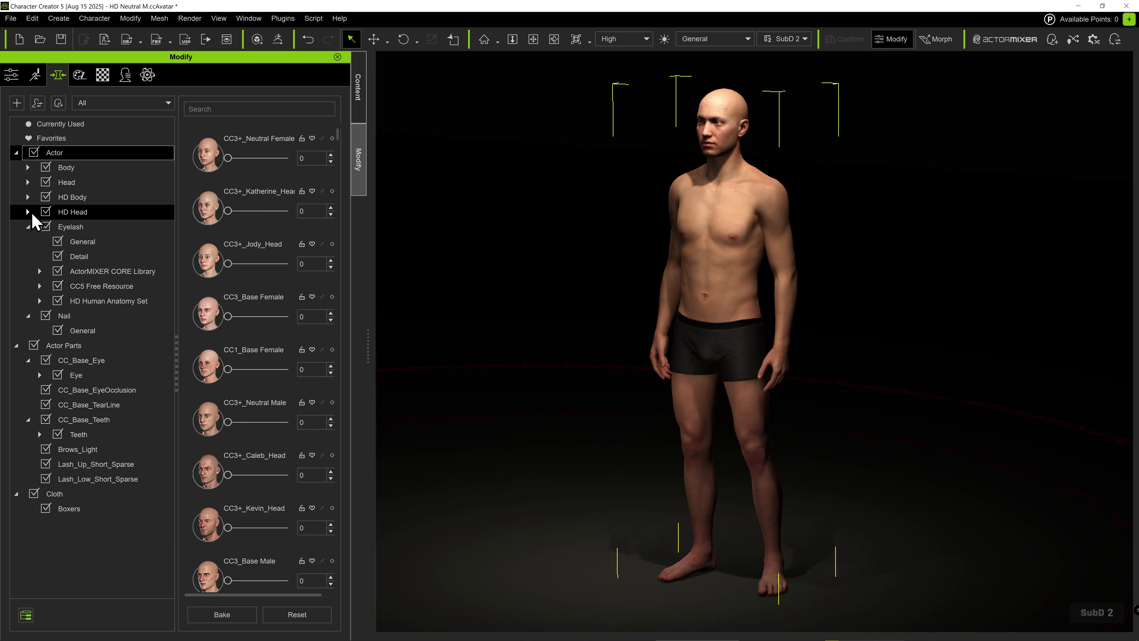
{"action": "left_click", "coordinate": [28, 226]}
{"action": "left_click", "coordinate": [28, 241]}
{"action": "left_click", "coordinate": [16, 256]}
{"action": "left_click", "coordinate": [16, 271]}
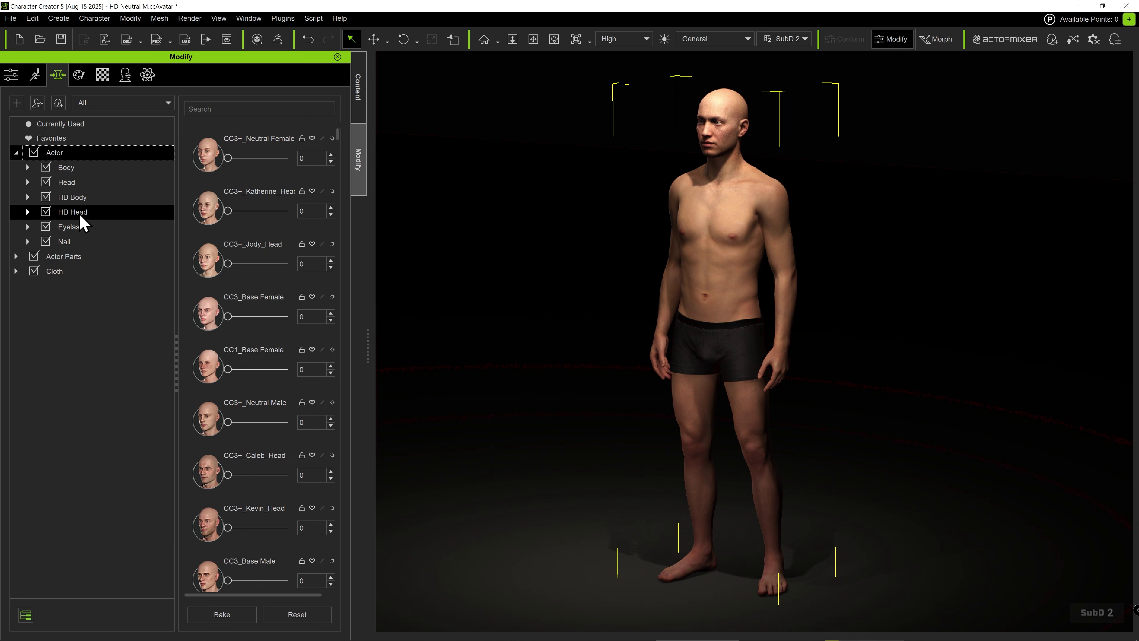
- Under HD Body > Free Resource > Male Muscular, set Male Muscular Body to 100
{"action": "left_click", "coordinate": [81, 200]}
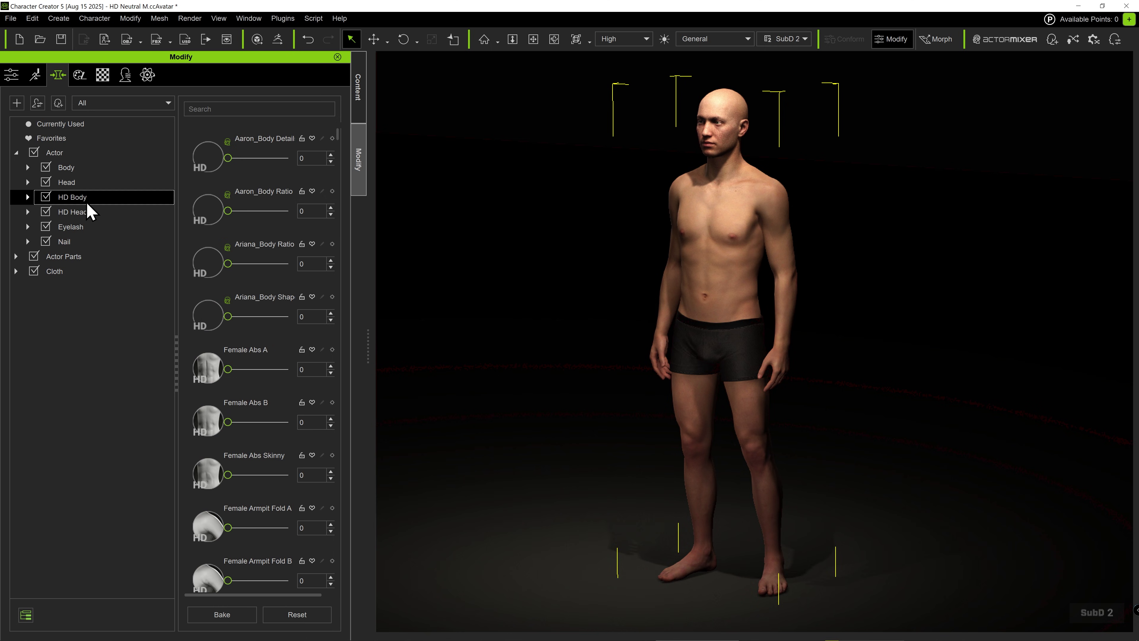
{"action": "left_click", "coordinate": [82, 214]}
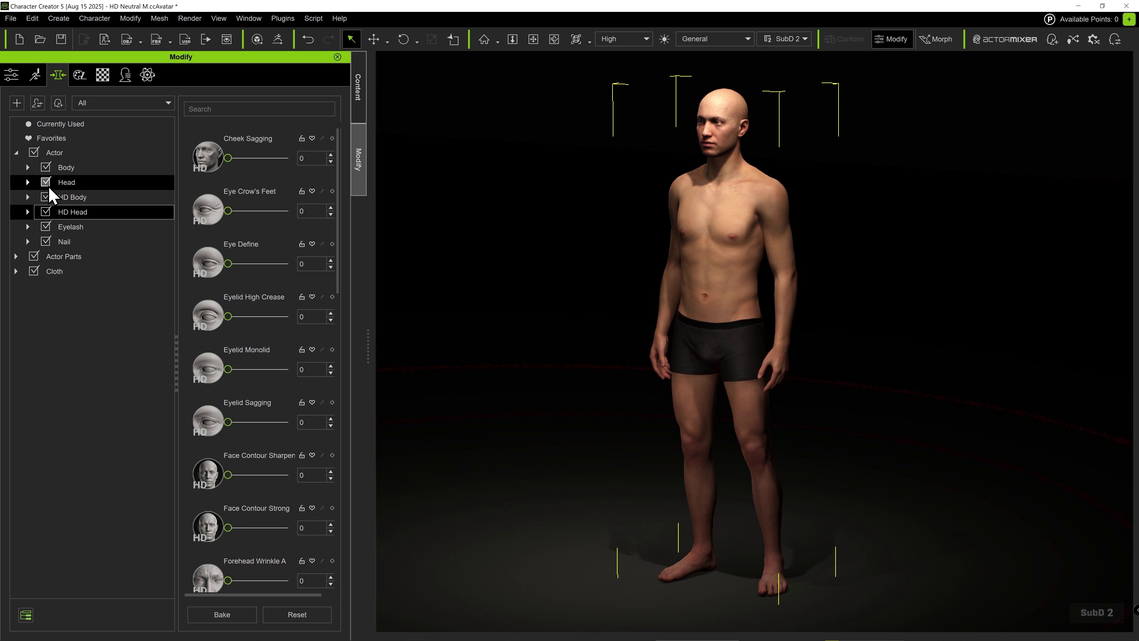
{"action": "left_click", "coordinate": [71, 199]}
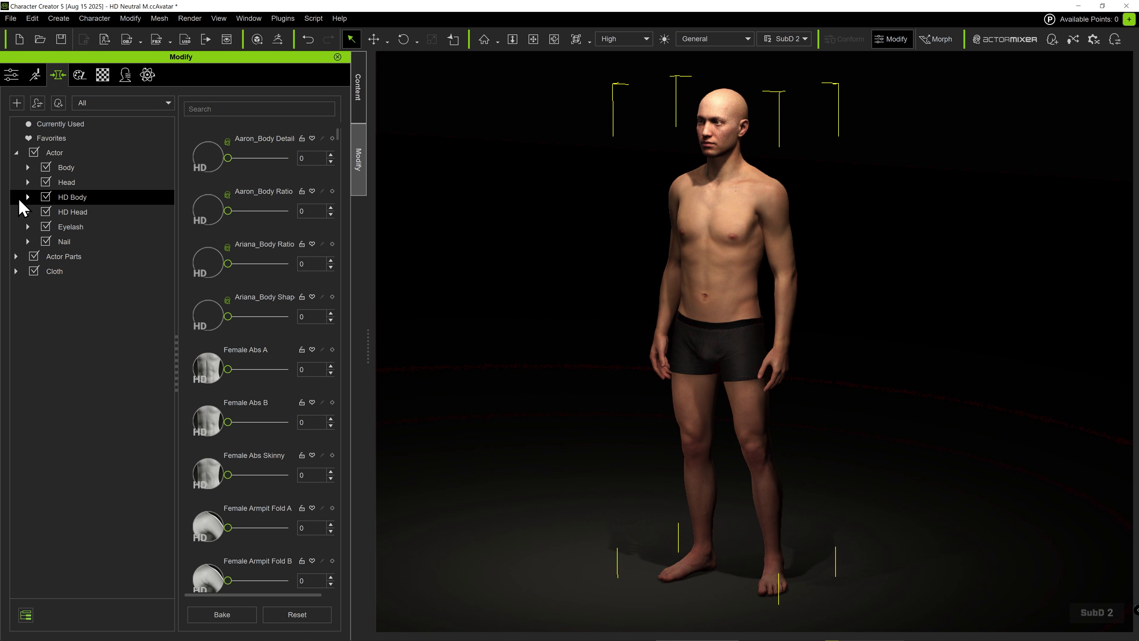
{"action": "left_click", "coordinate": [28, 196]}
{"action": "left_click", "coordinate": [40, 271]}
{"action": "left_click", "coordinate": [105, 286]}
{"action": "left_click_drag", "start_coordinate": [227, 316], "coordinate": [293, 322]}
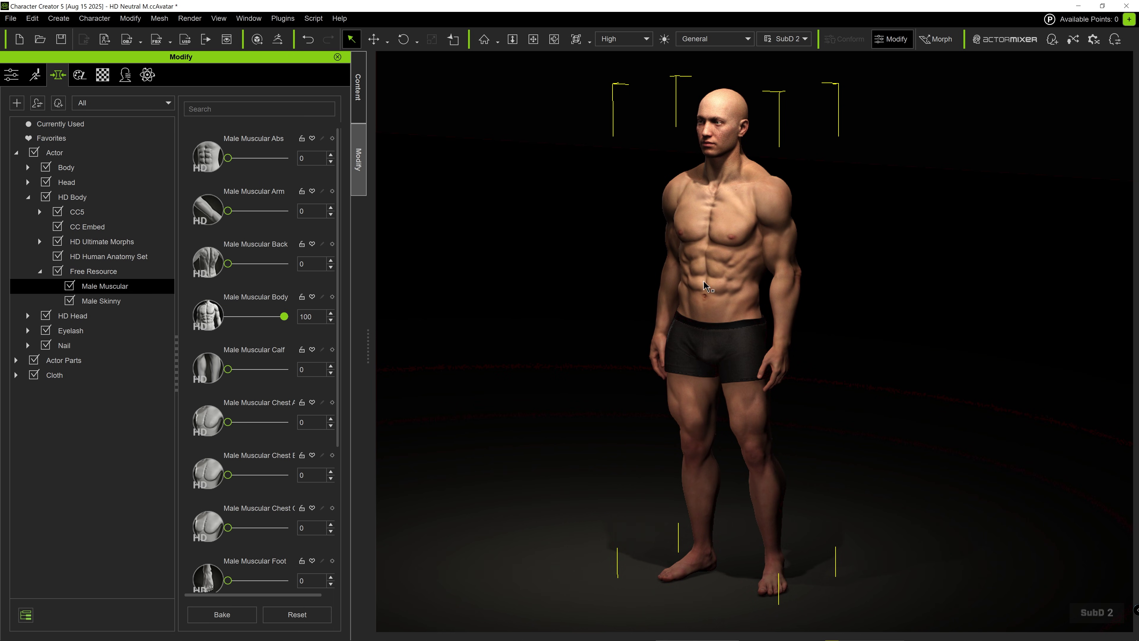
{"action": "scroll", "coordinate": [706, 287], "scroll_direction": "up", "scroll_amount": 5}
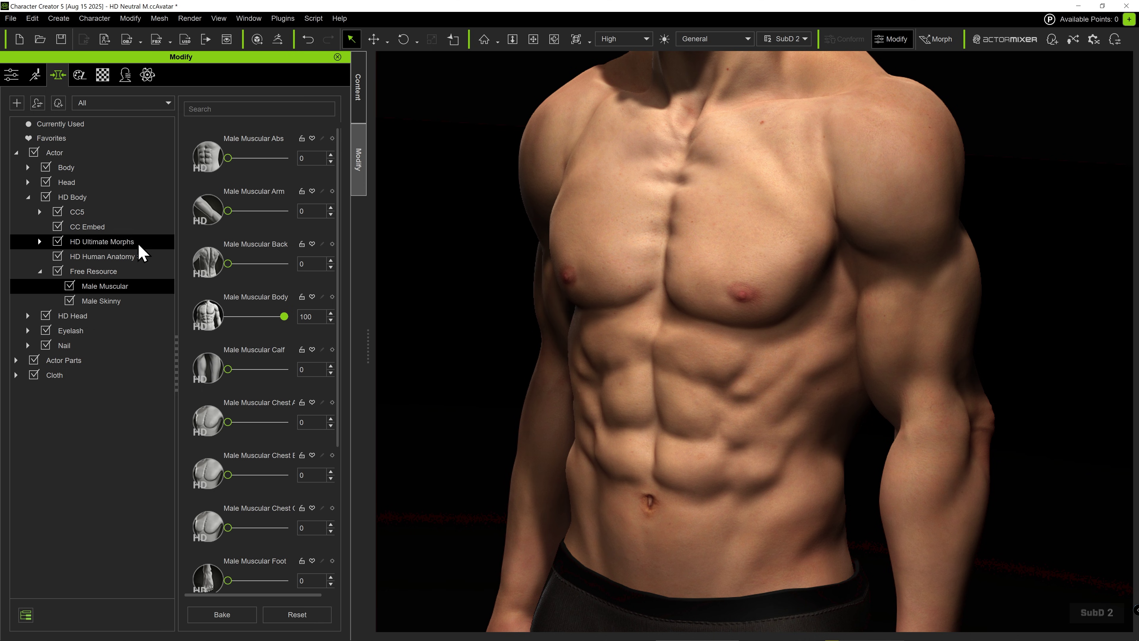
- Select the seven materials Std_Tongue to Std_Eyelash and drop their texture strength to 0
{"action": "left_click", "coordinate": [102, 75]}
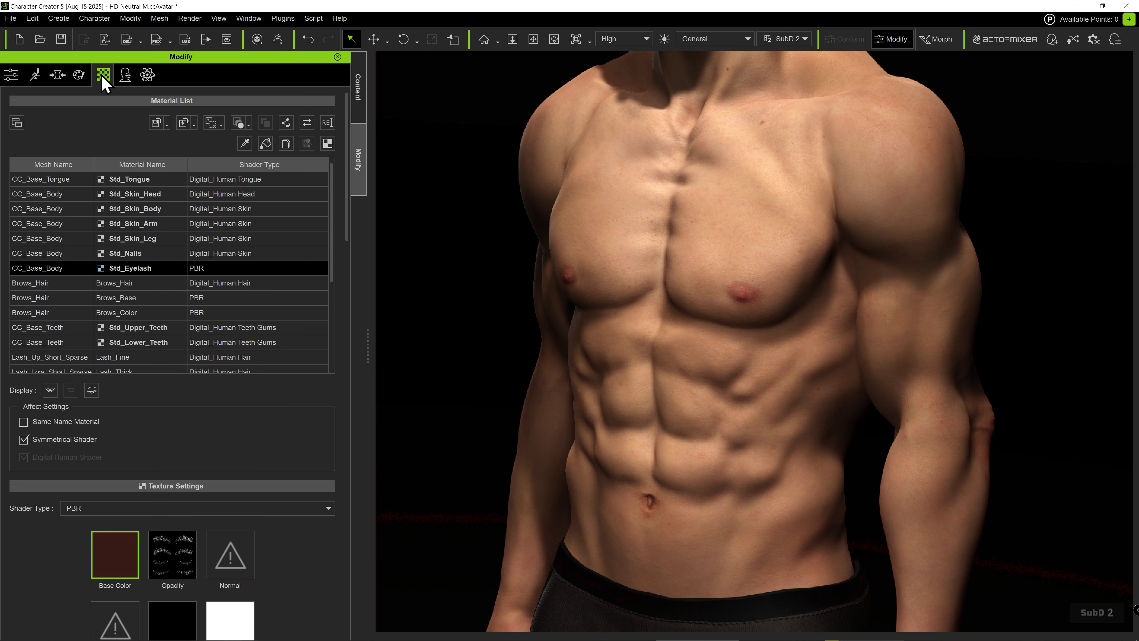
{"action": "left_click", "coordinate": [129, 179]}
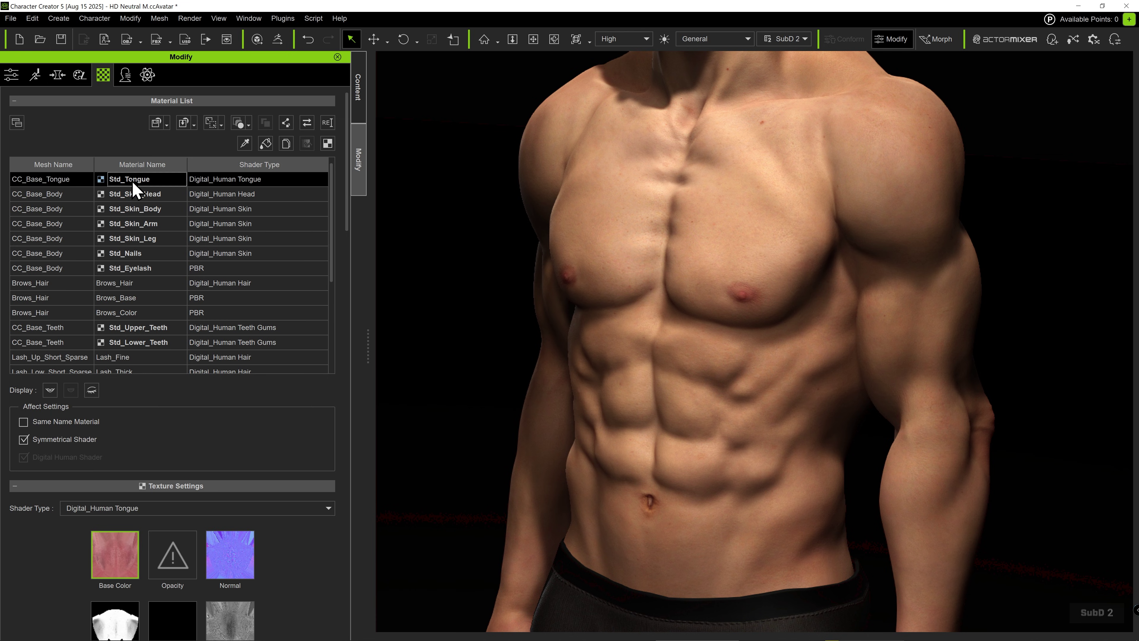
{"action": "left_click", "coordinate": [128, 270], "text": "shift"}
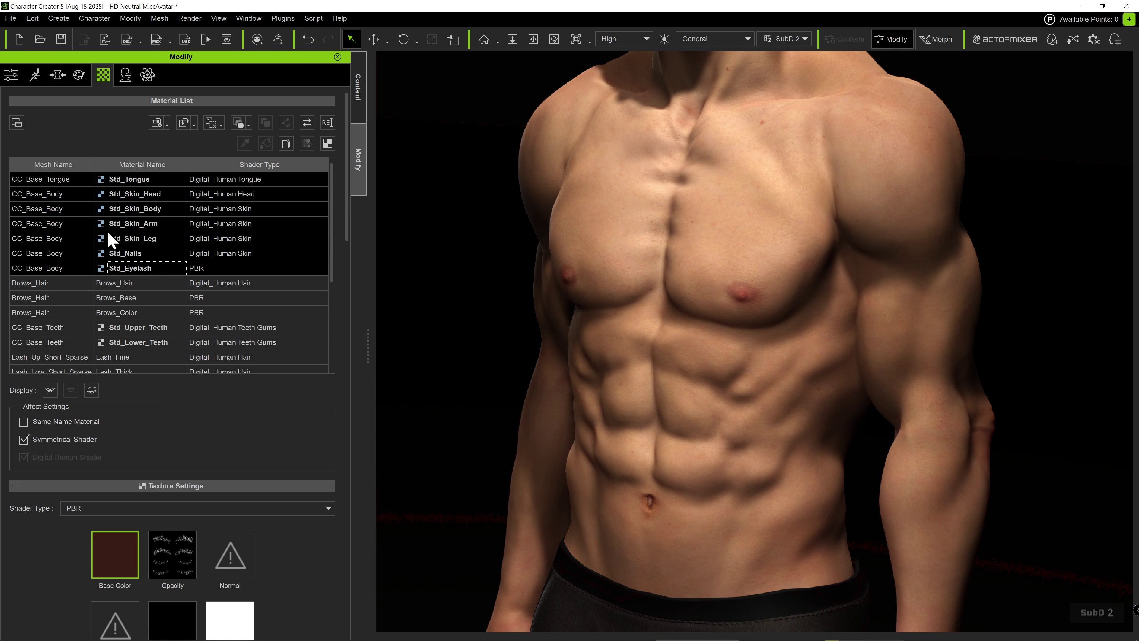
{"action": "scroll", "coordinate": [120, 411], "scroll_direction": "down", "scroll_amount": 3}
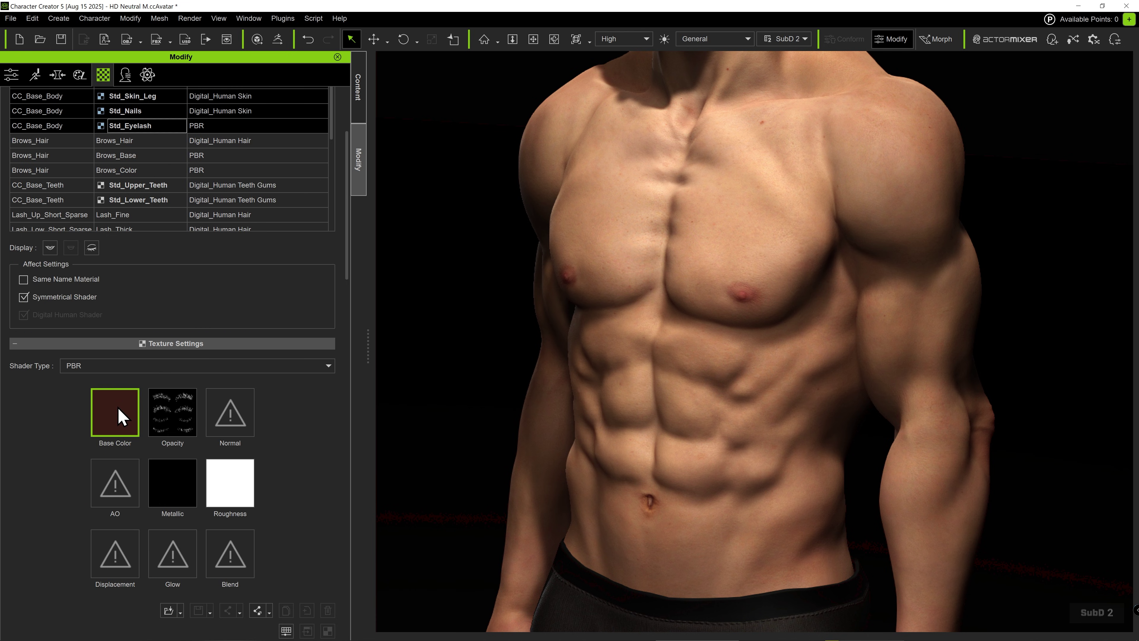
{"action": "scroll", "coordinate": [66, 453], "scroll_direction": "down", "scroll_amount": 9}
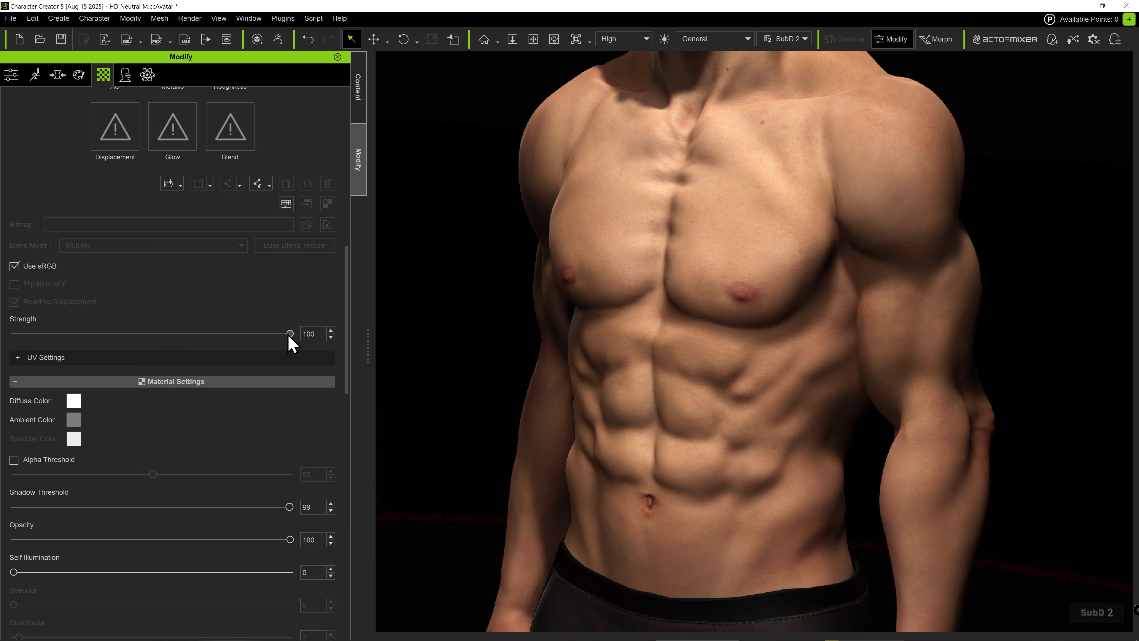
{"action": "left_click_drag", "start_coordinate": [282, 338], "coordinate": [6, 343]}
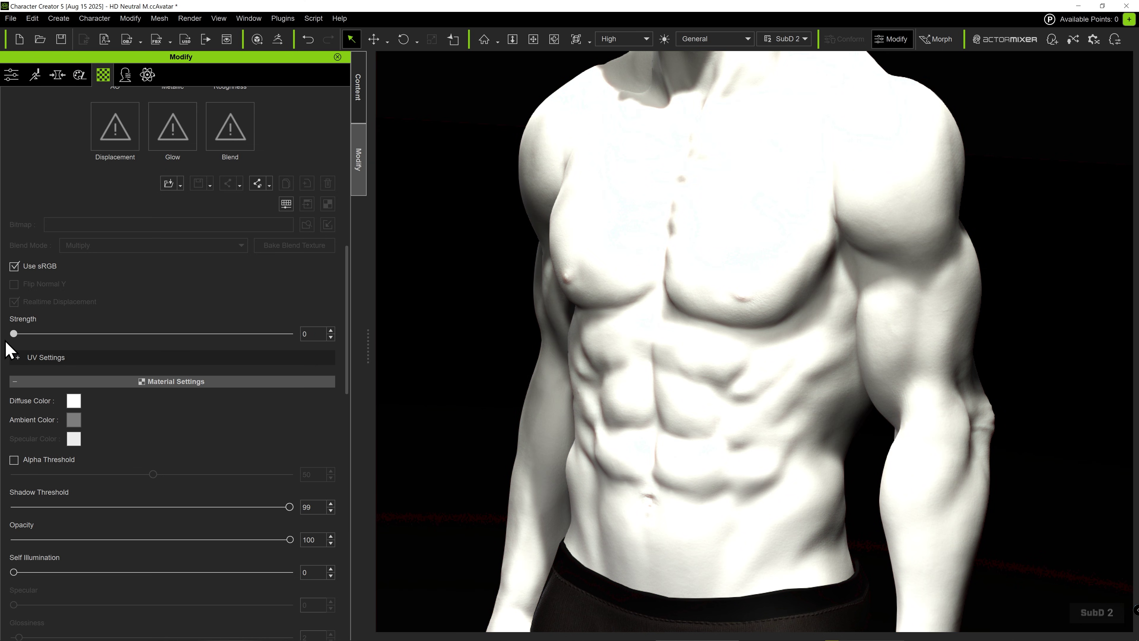
- Try a dark grey diffuse colour, discard it, and restore texture strength to 100
{"action": "left_click", "coordinate": [75, 400]}
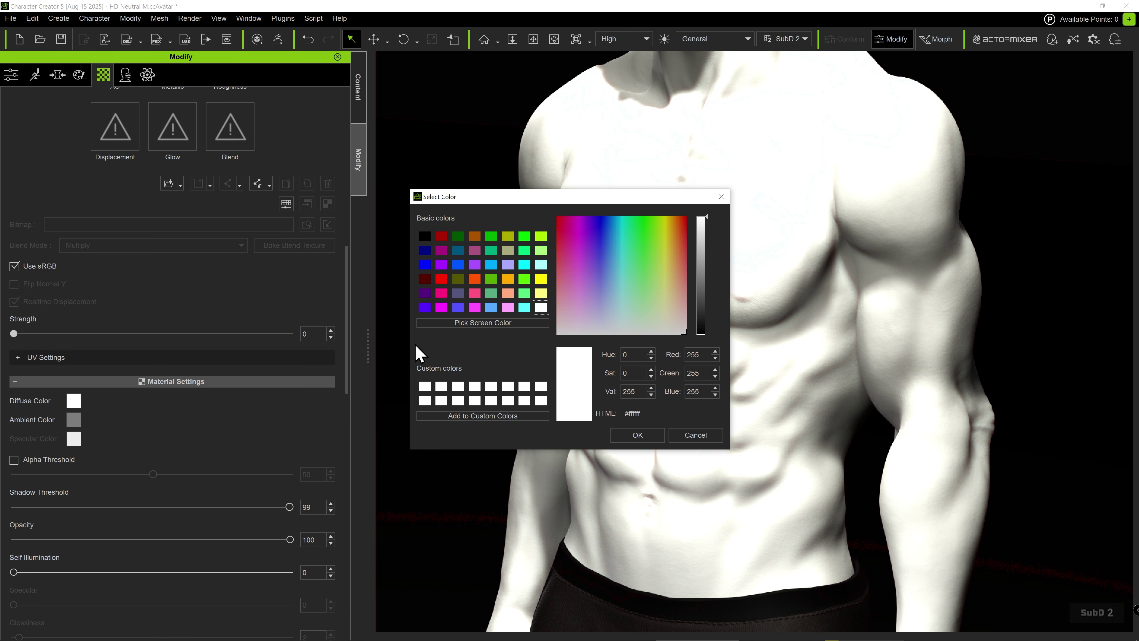
{"action": "left_click_drag", "start_coordinate": [644, 200], "coordinate": [327, 226]}
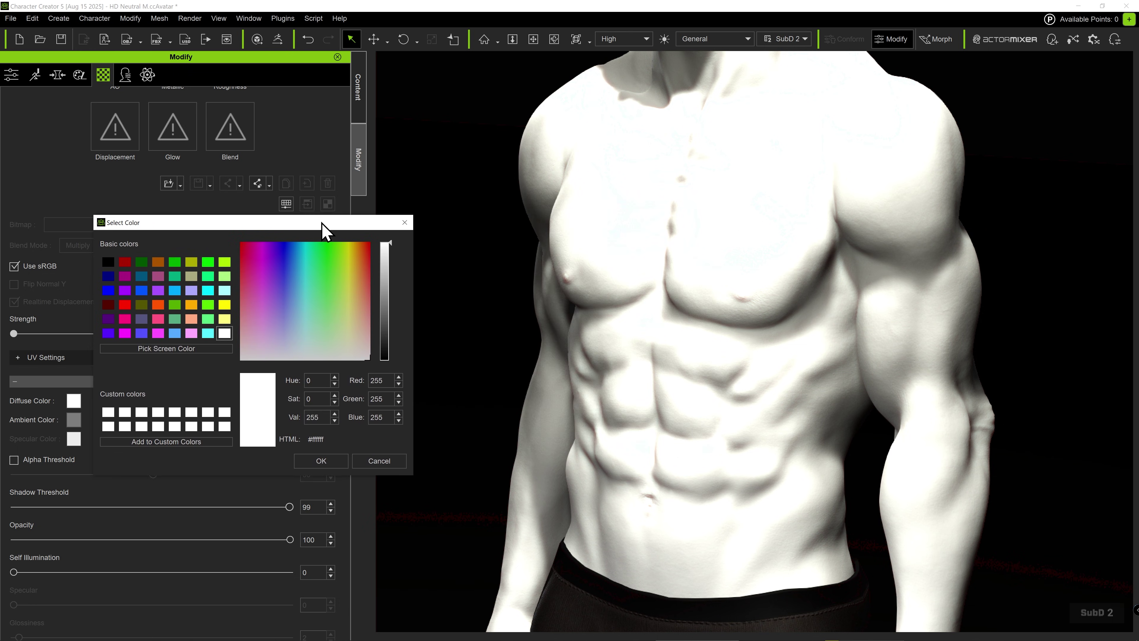
{"action": "left_click", "coordinate": [388, 324]}
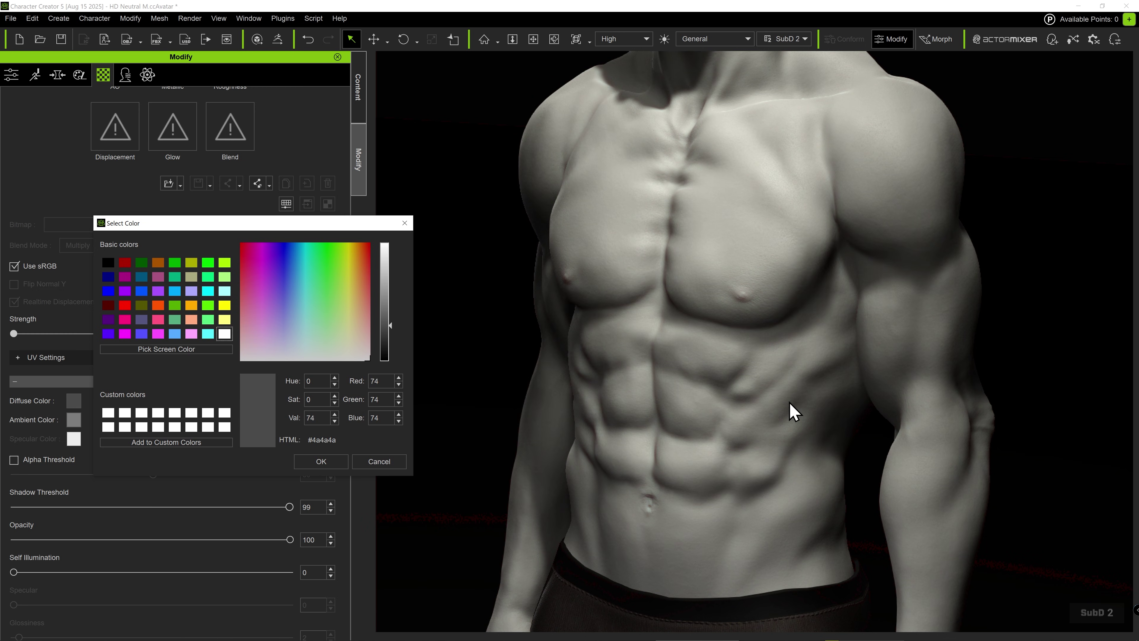
{"action": "left_click", "coordinate": [380, 462]}
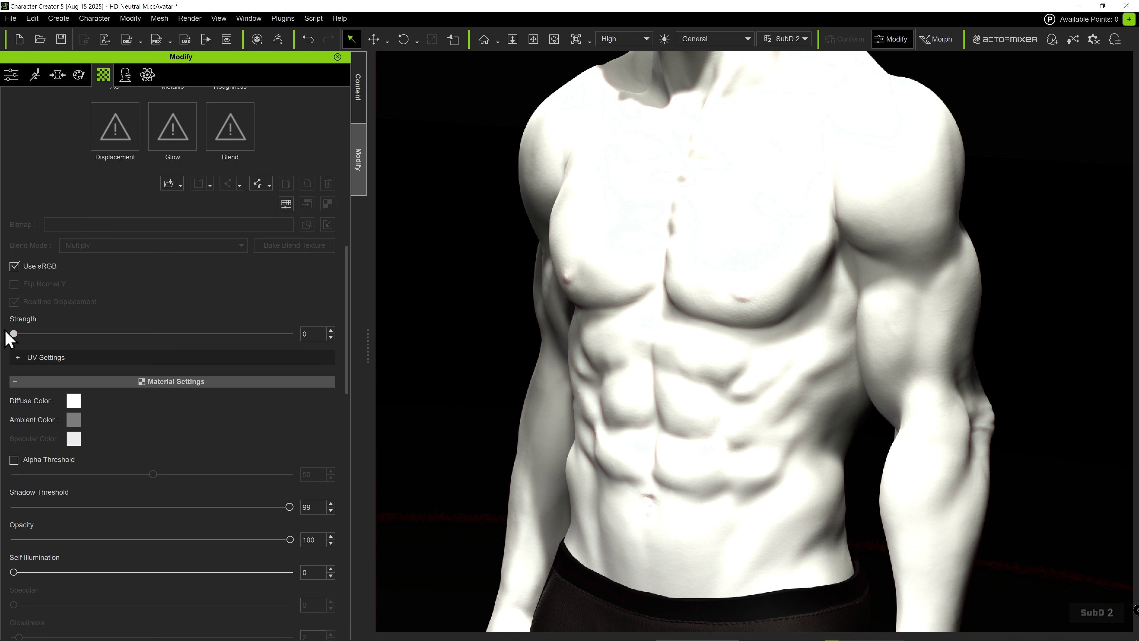
{"action": "double_click", "coordinate": [14, 333]}
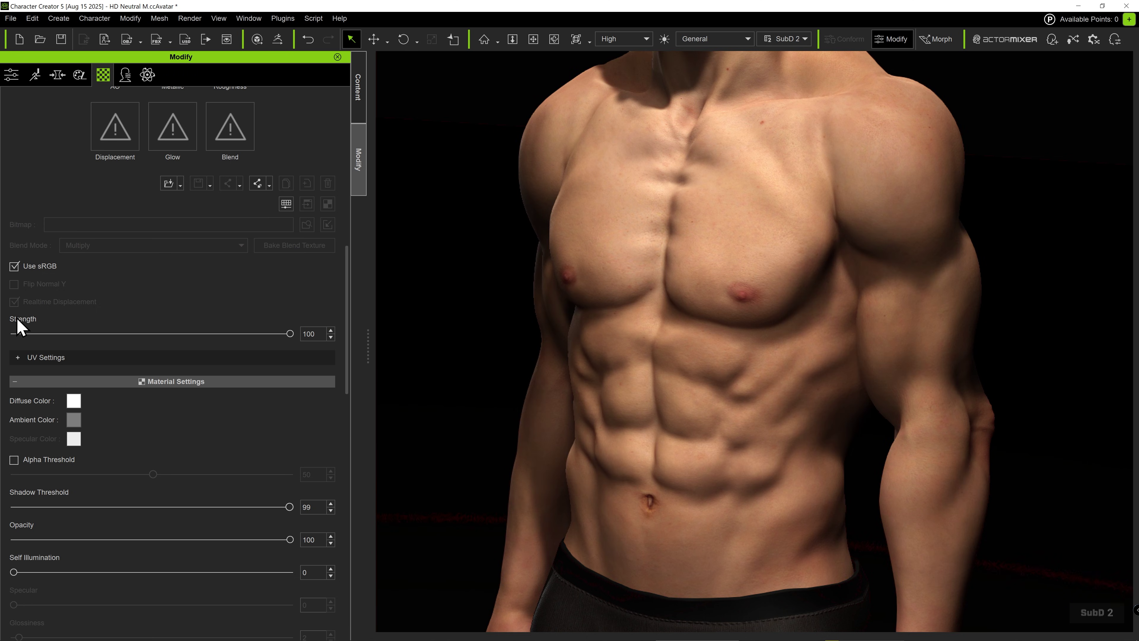
{"action": "left_click", "coordinate": [358, 97]}
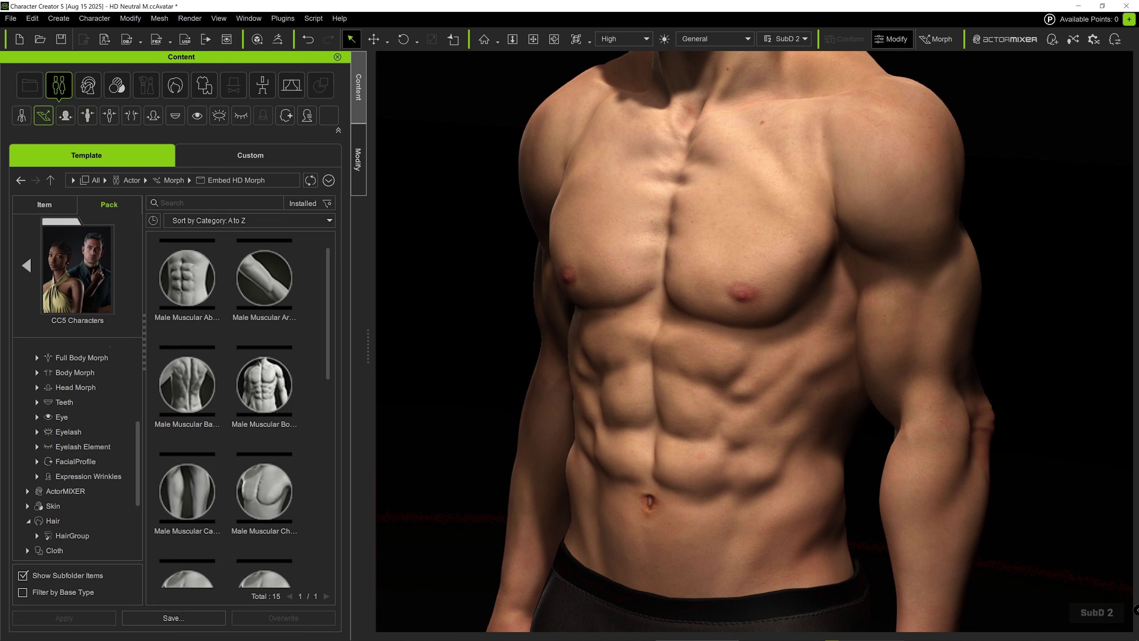
- Apply the Mannequin Gray material from Stage > Material Plus to the character
{"action": "scroll", "coordinate": [94, 437], "scroll_direction": "down", "scroll_amount": 3}
{"action": "left_click", "coordinate": [29, 464]}
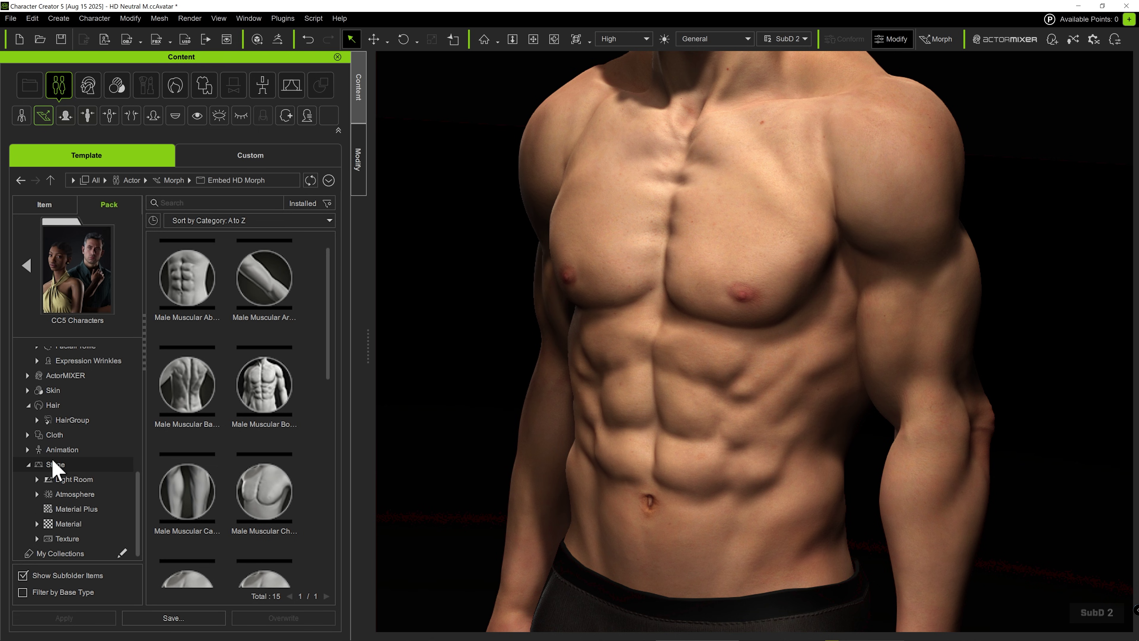
{"action": "left_click", "coordinate": [81, 511]}
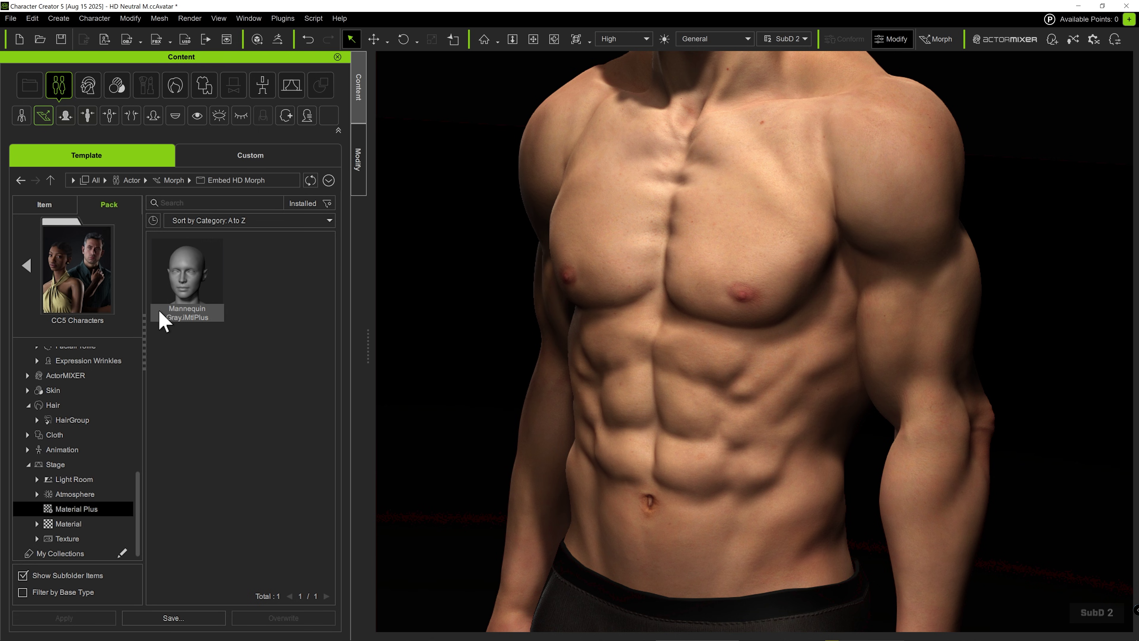
{"action": "double_click", "coordinate": [214, 322]}
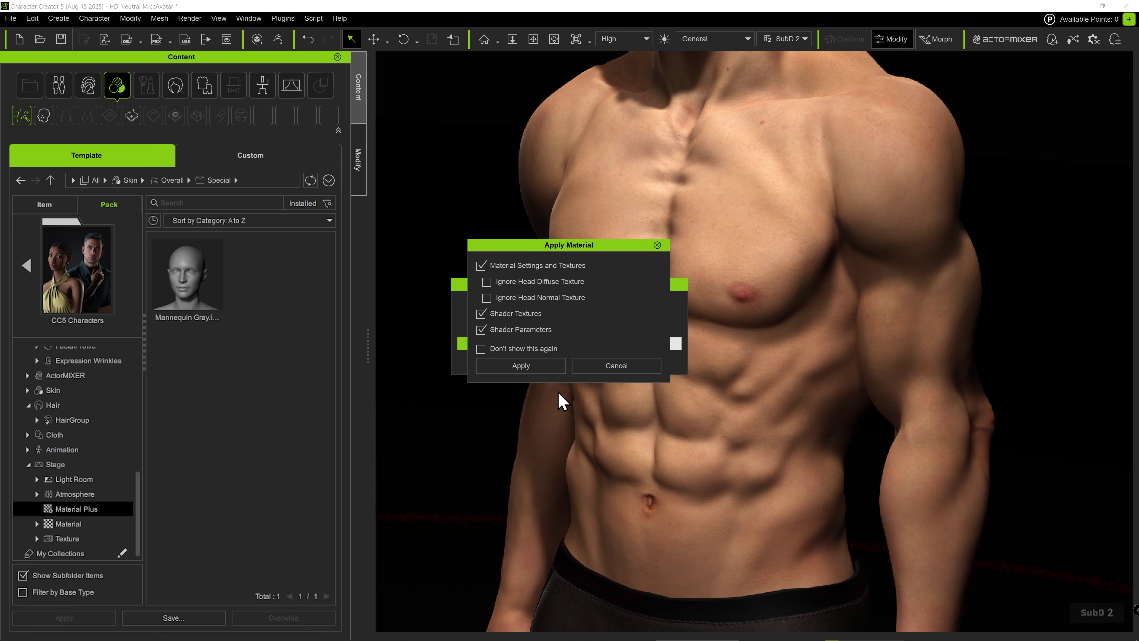
{"action": "left_click", "coordinate": [522, 368]}
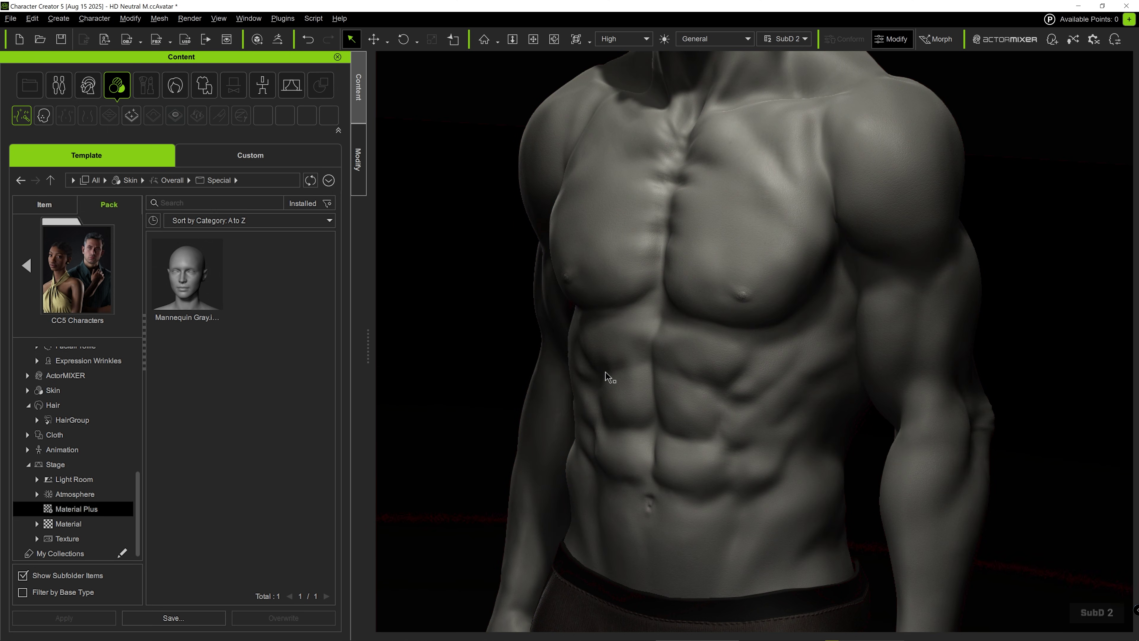
{"action": "right_click_drag", "start_coordinate": [596, 346], "coordinate": [600, 397]}
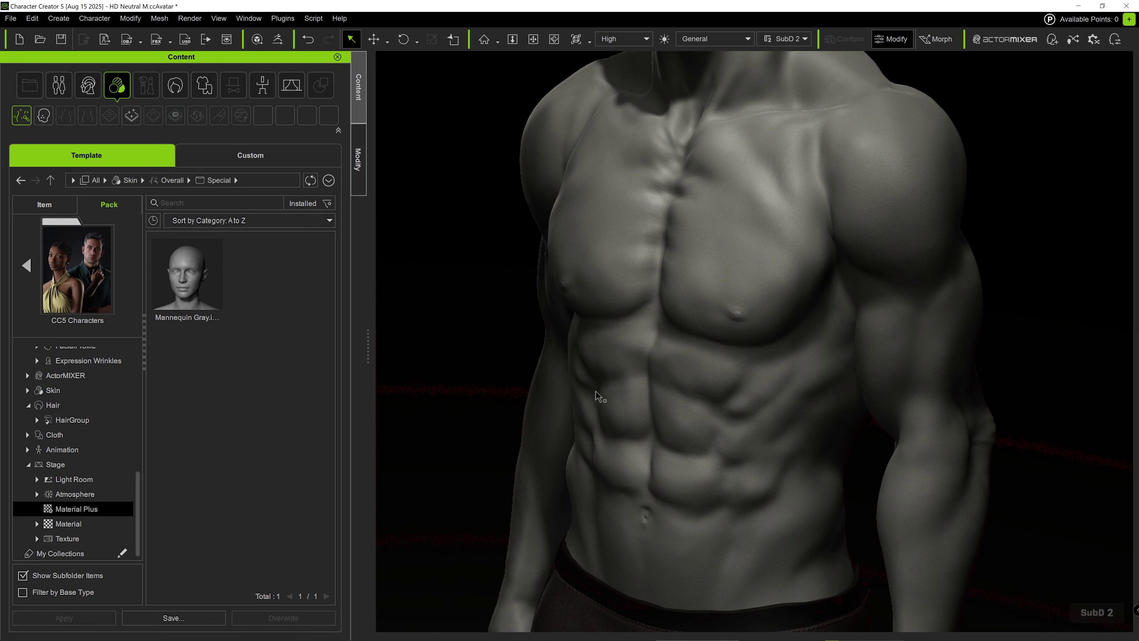
- Change the Mannequin Gray diffuse colour to dark grey #3d3d3d (value 61)
{"action": "left_click", "coordinate": [360, 157]}
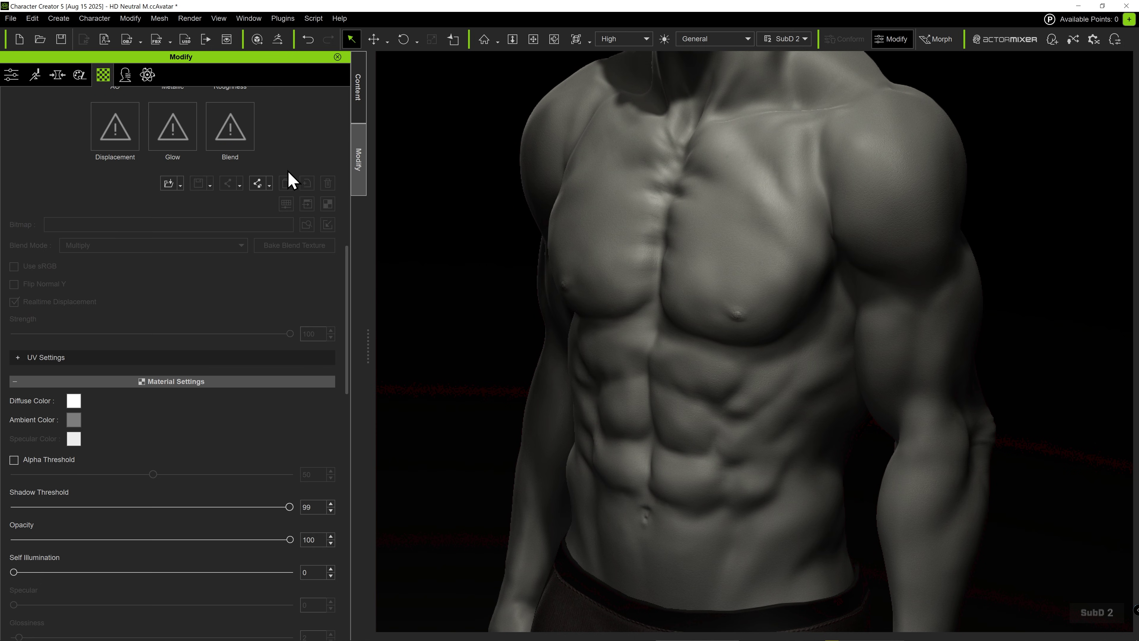
{"action": "scroll", "coordinate": [55, 365], "scroll_direction": "down", "scroll_amount": 5}
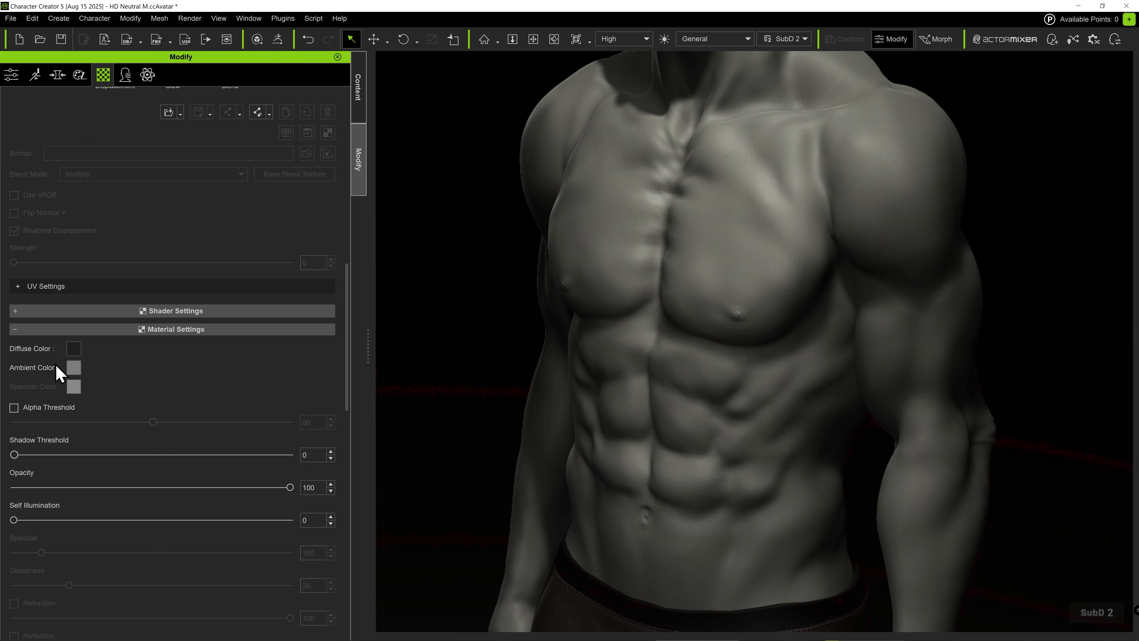
{"action": "left_click", "coordinate": [74, 348]}
{"action": "mouse_move", "coordinate": [396, 330]}
{"action": "left_mouse_down"}
{"action": "mouse_move", "coordinate": [394, 318]}
{"action": "mouse_move", "coordinate": [398, 332]}
{"action": "left_mouse_up"}
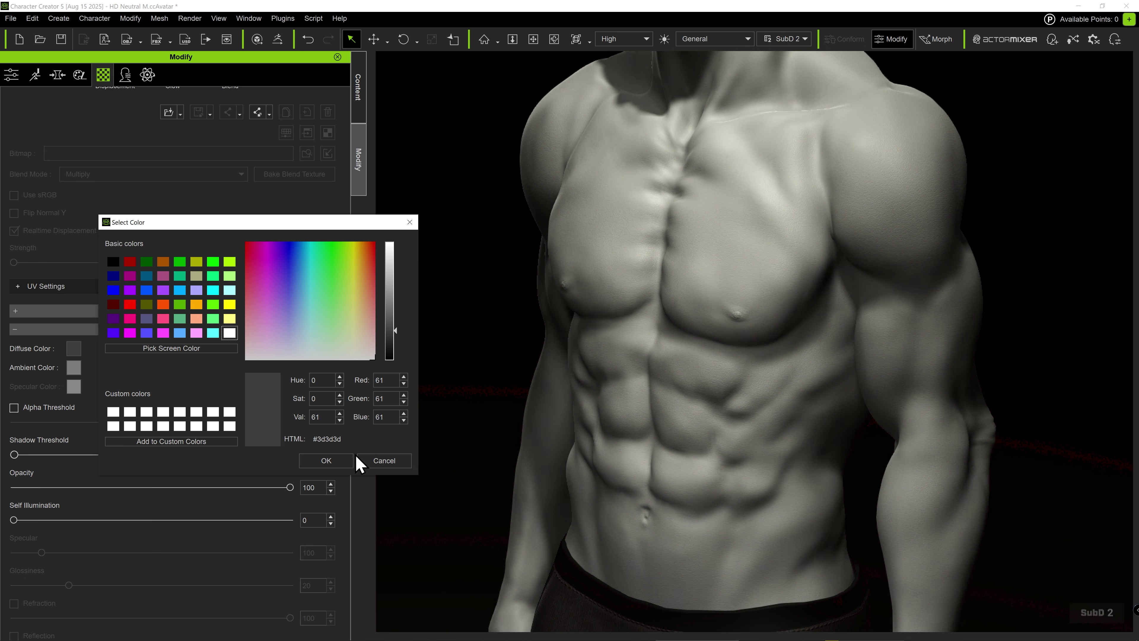
{"action": "left_click", "coordinate": [327, 463]}
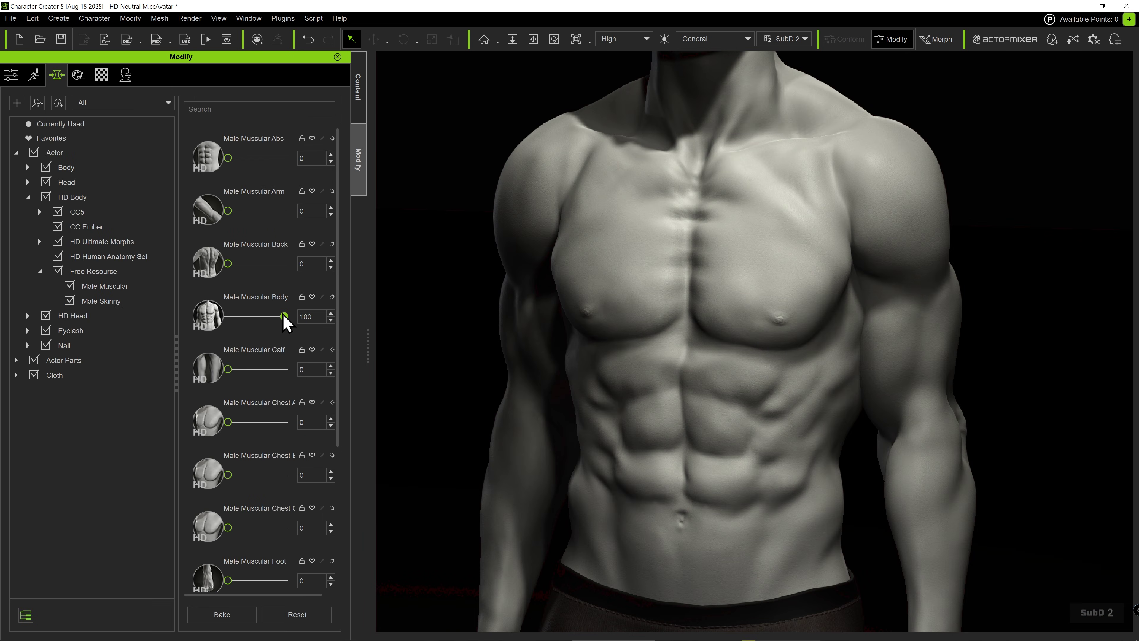
- Zero Male Muscular Body and raise the Abs, Arm and Chest A (92) morphs
{"action": "left_click_drag", "start_coordinate": [283, 317], "coordinate": [225, 319]}
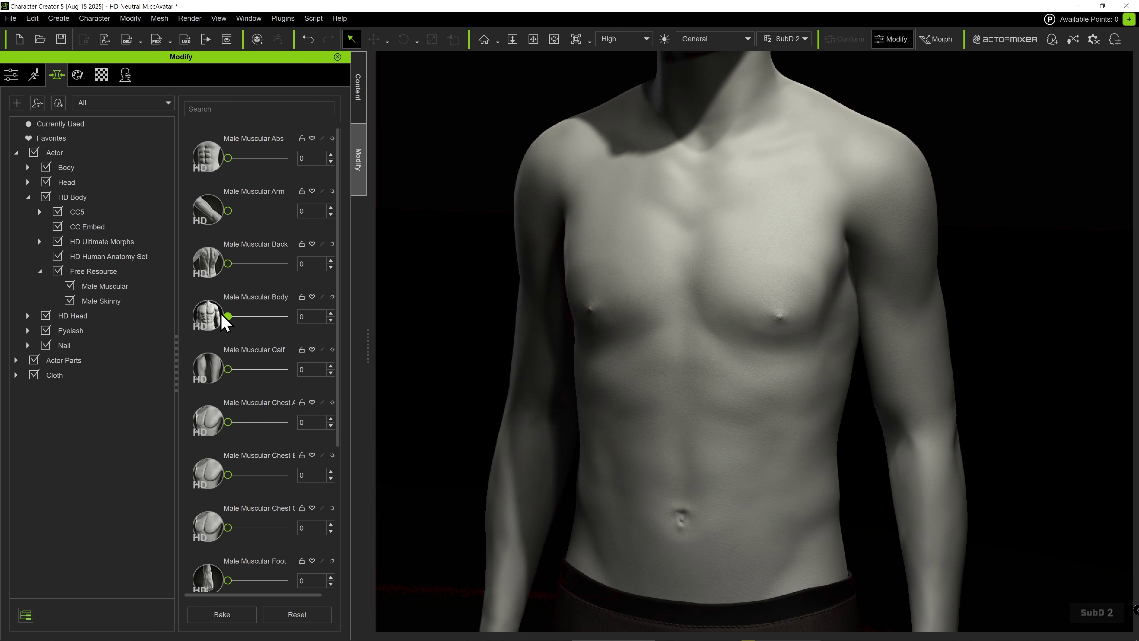
{"action": "left_click_drag", "start_coordinate": [228, 158], "coordinate": [272, 172]}
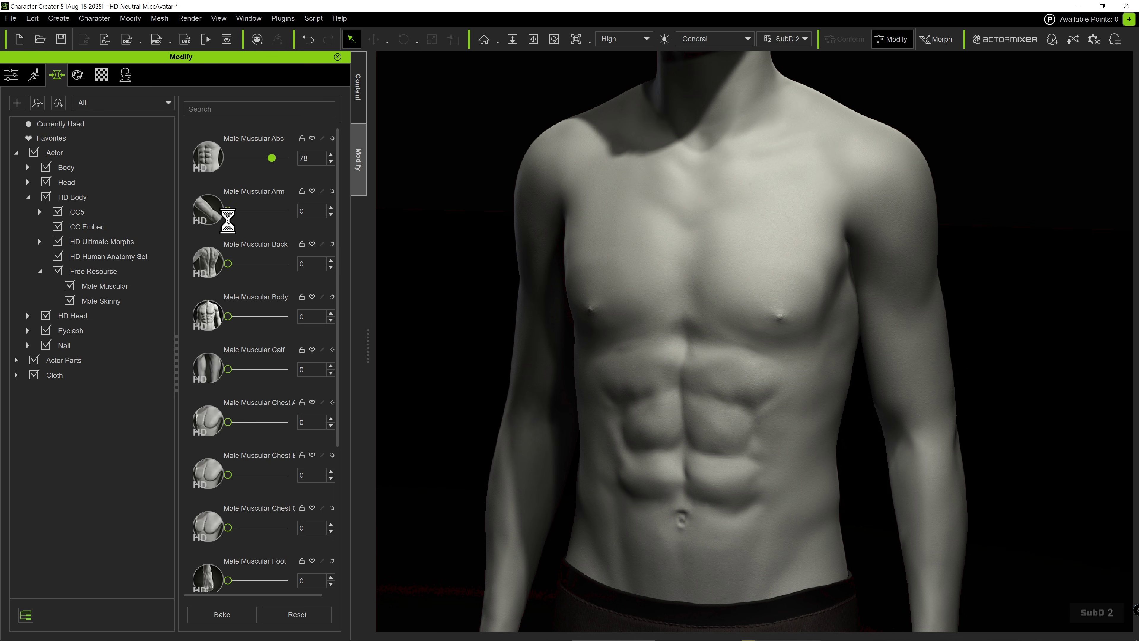
{"action": "left_click_drag", "start_coordinate": [228, 212], "coordinate": [277, 225]}
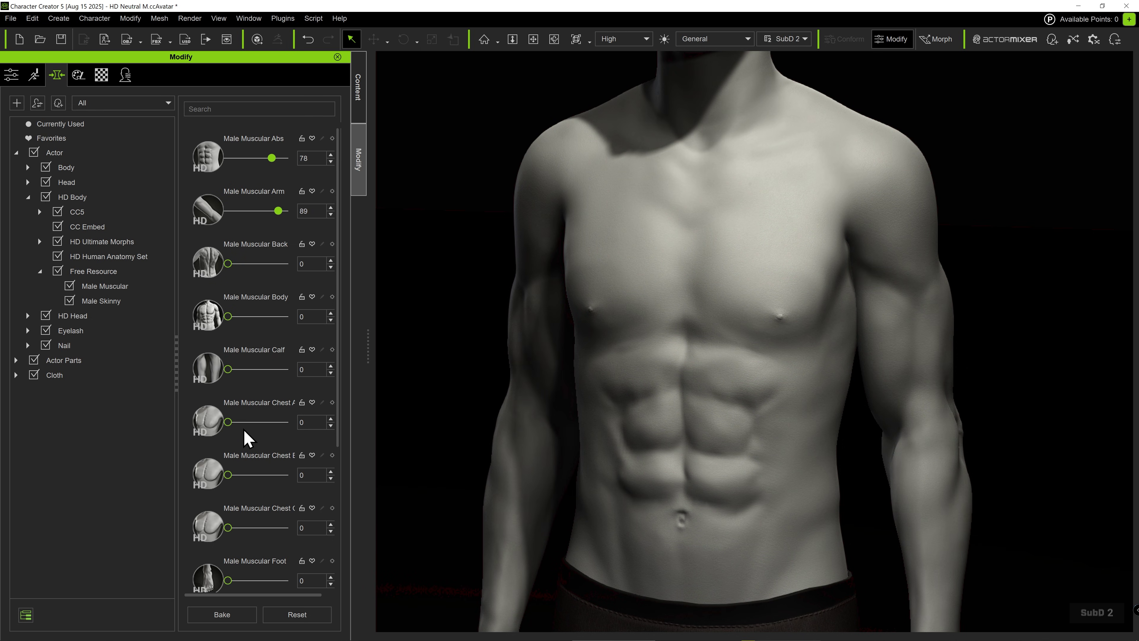
{"action": "left_click_drag", "start_coordinate": [179, 382], "coordinate": [154, 379]}
{"action": "left_click_drag", "start_coordinate": [212, 424], "coordinate": [266, 424]}
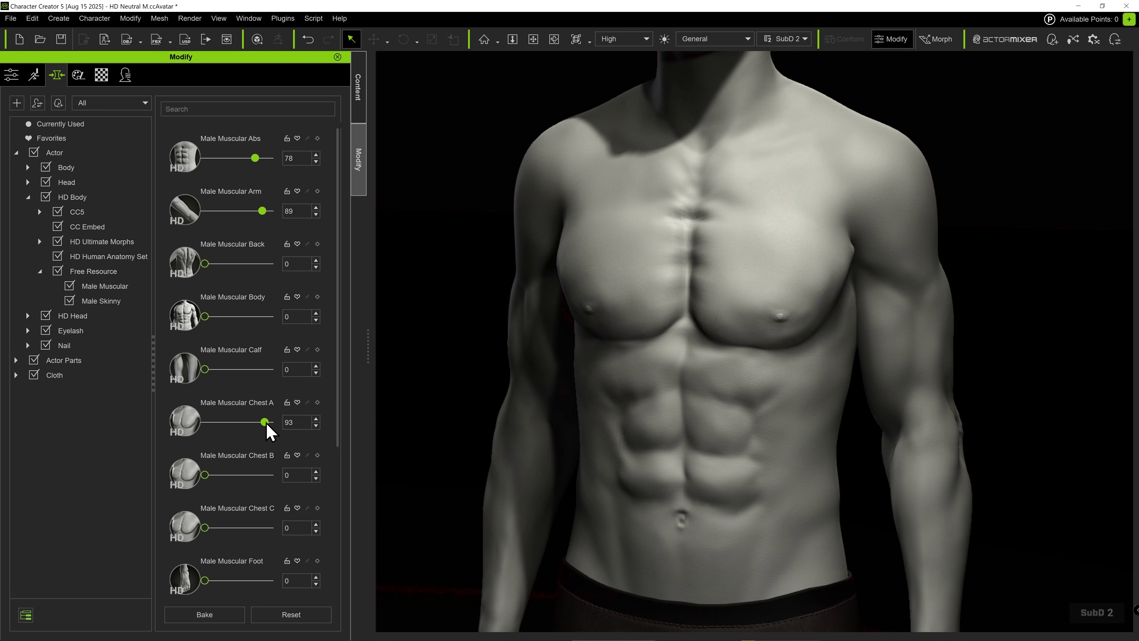
{"action": "scroll", "coordinate": [236, 484], "scroll_direction": "down", "scroll_amount": 5}
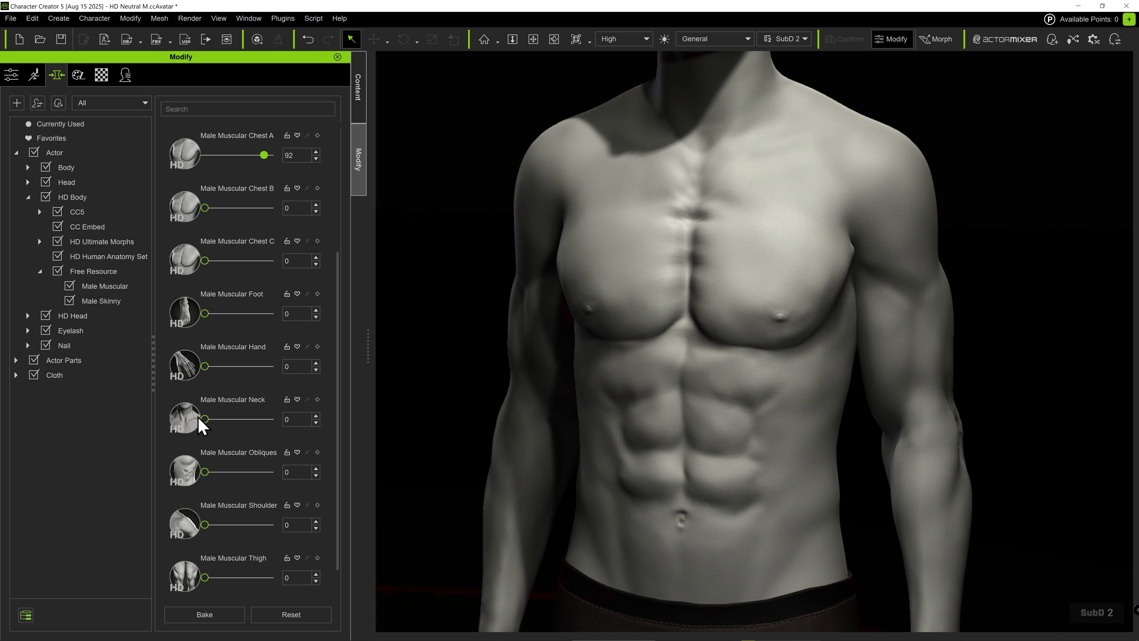
- Raise Male Muscular Neck to 89 and Obliques to 100, then display the mesh as wireframe
{"action": "left_click_drag", "start_coordinate": [229, 421], "coordinate": [263, 421]}
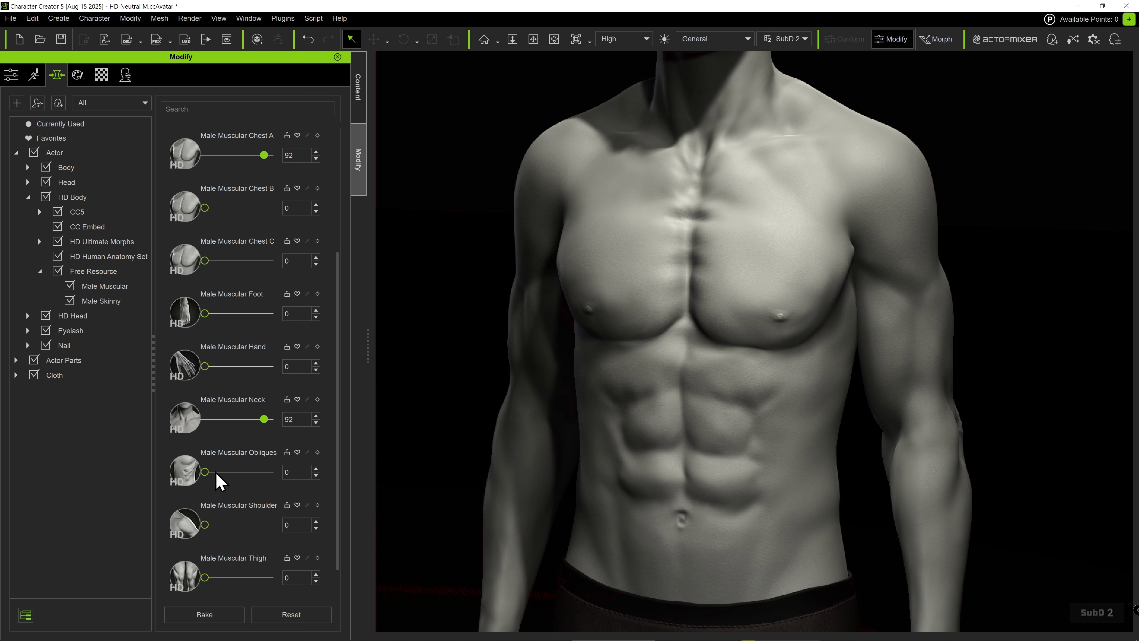
{"action": "right_click_drag", "start_coordinate": [842, 399], "coordinate": [708, 432]}
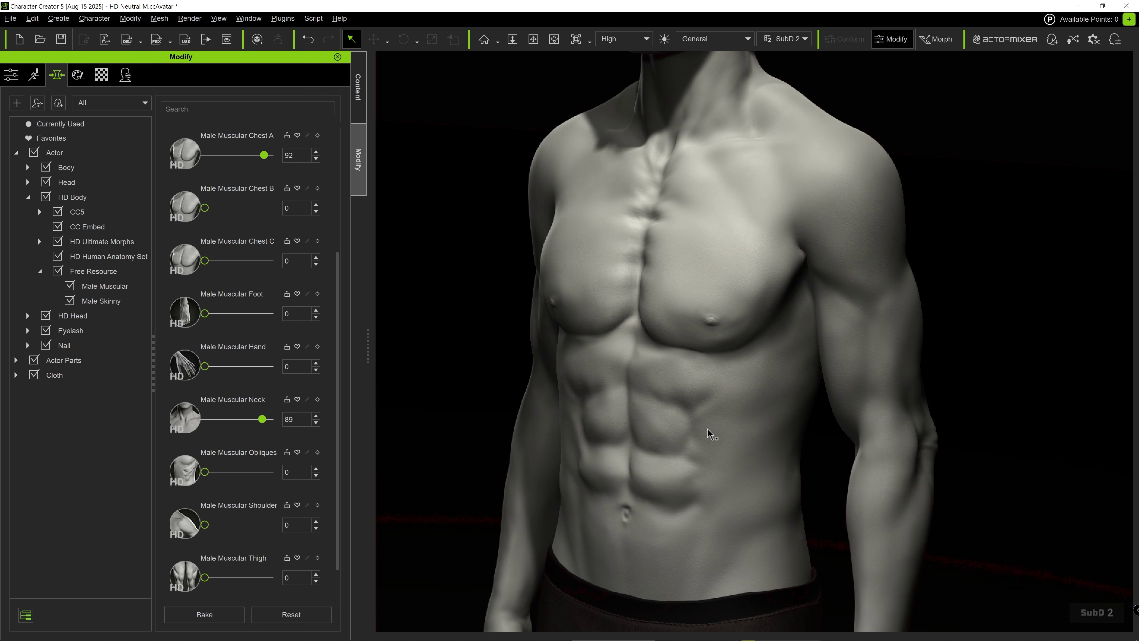
{"action": "left_click_drag", "start_coordinate": [204, 471], "coordinate": [269, 472]}
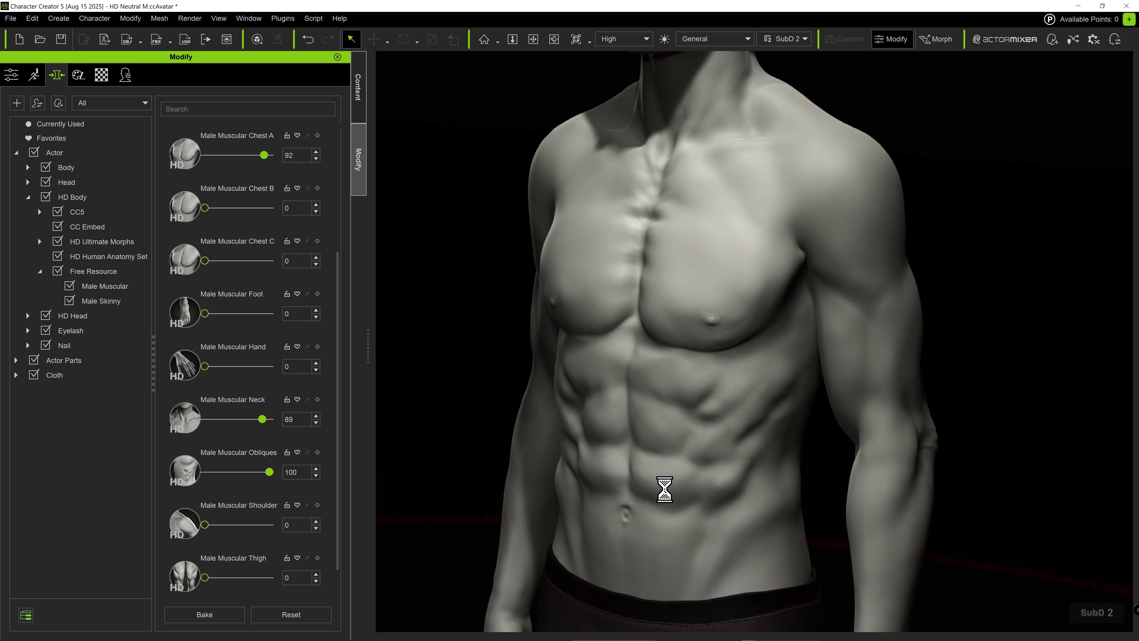
{"action": "left_click", "coordinate": [627, 460]}
{"action": "right_click_drag", "start_coordinate": [627, 460], "coordinate": [956, 502]}
{"action": "key", "text": "ctrl+shift+w"}
- Check the available SubD levels and orbit the wireframe torso to a slightly turned view
{"action": "left_click", "coordinate": [790, 39]}
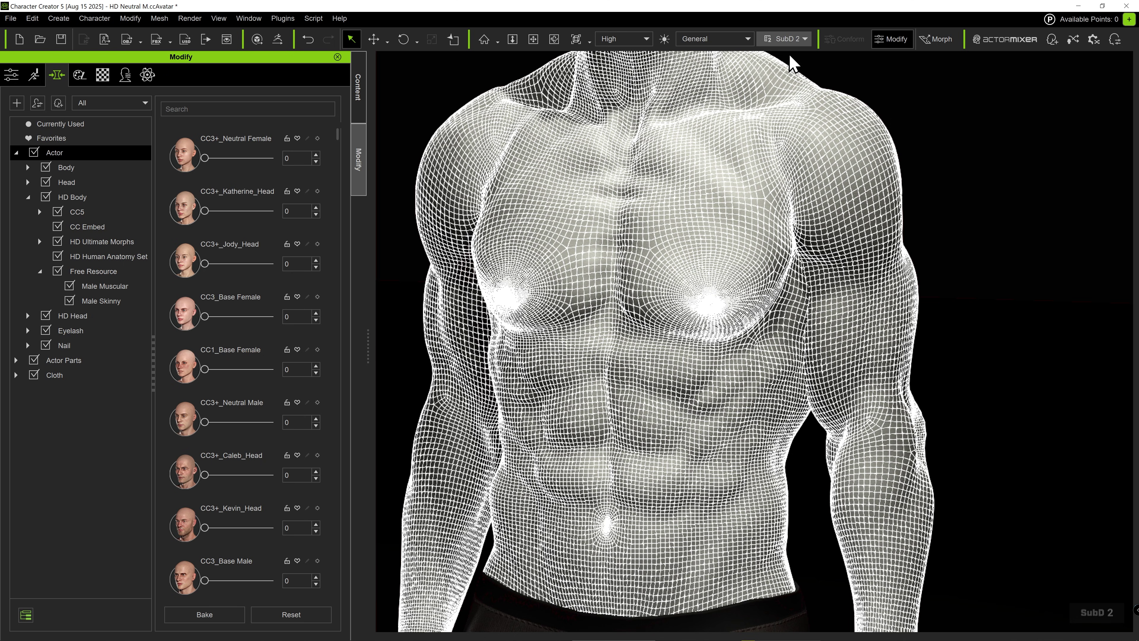
{"action": "right_click_drag", "start_coordinate": [715, 402], "coordinate": [638, 376]}
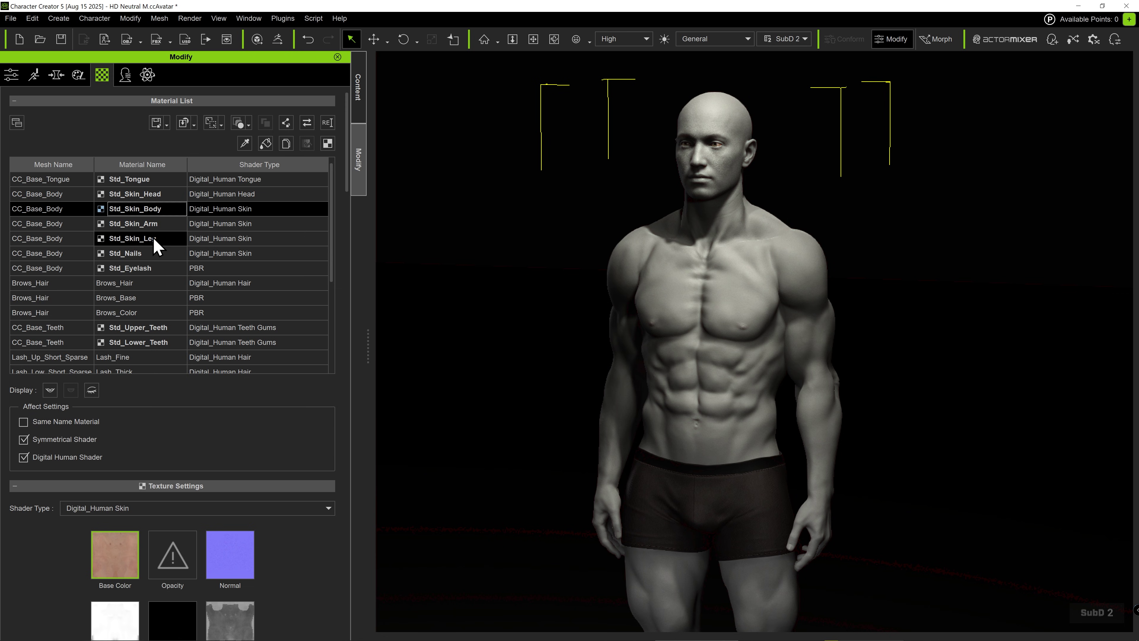
- Preview Std_Skin_Leg with its Normal map strength set to 0
{"action": "left_click", "coordinate": [155, 244]}
{"action": "scroll", "coordinate": [251, 341], "scroll_direction": "down", "scroll_amount": 5}
{"action": "left_click", "coordinate": [234, 321]}
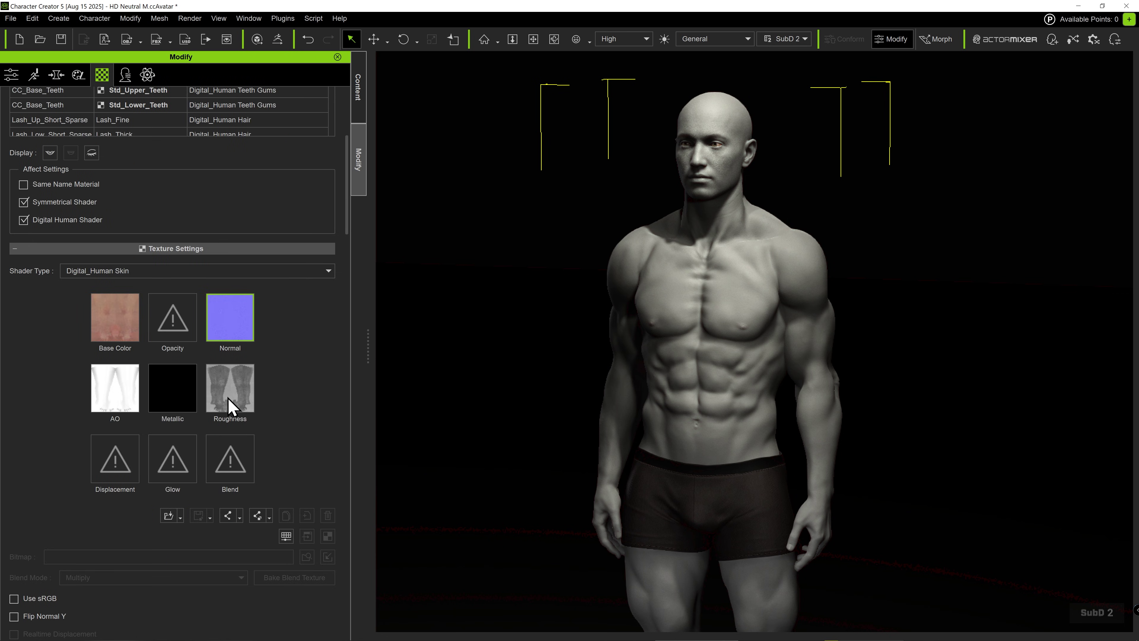
{"action": "scroll", "coordinate": [85, 529], "scroll_direction": "down", "scroll_amount": 3}
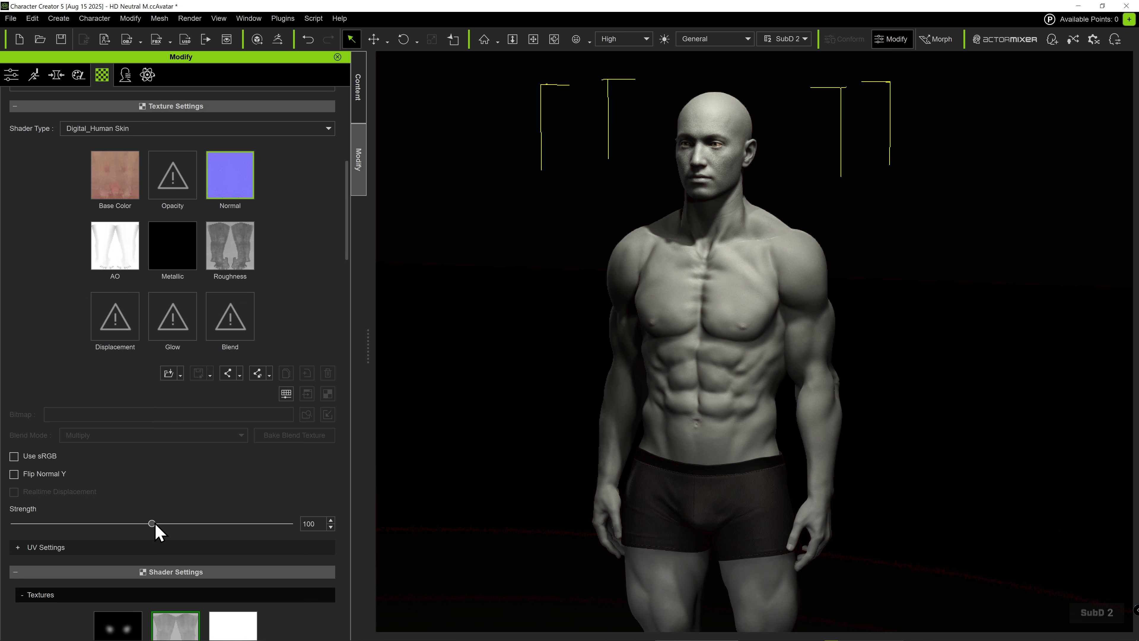
{"action": "left_click_drag", "start_coordinate": [153, 526], "coordinate": [258, 533]}
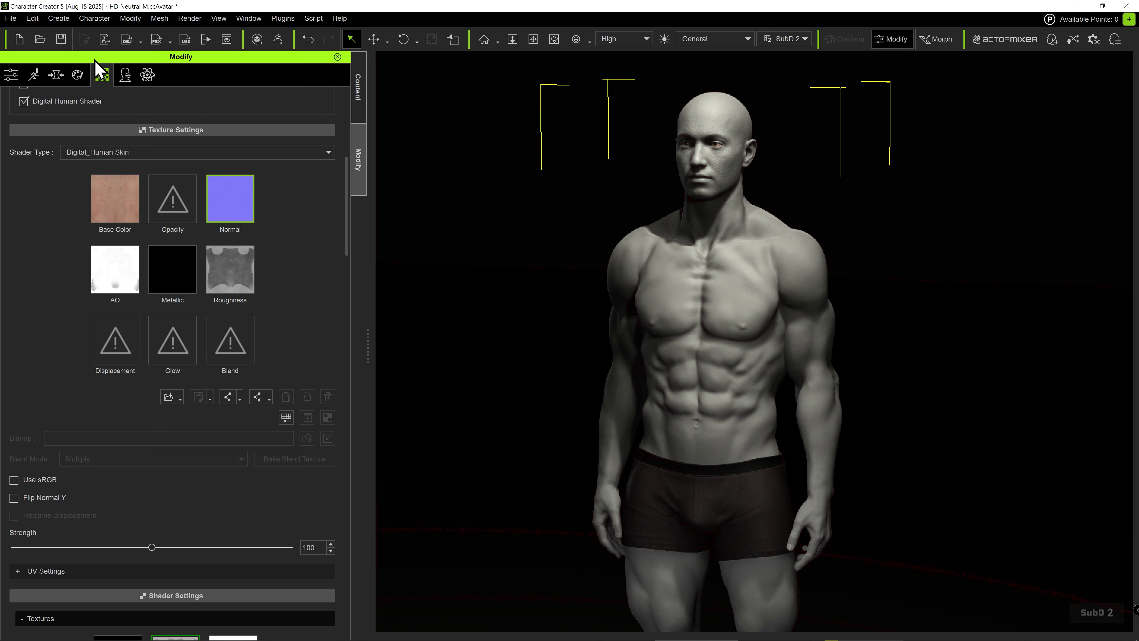
{"action": "left_click", "coordinate": [62, 19]}
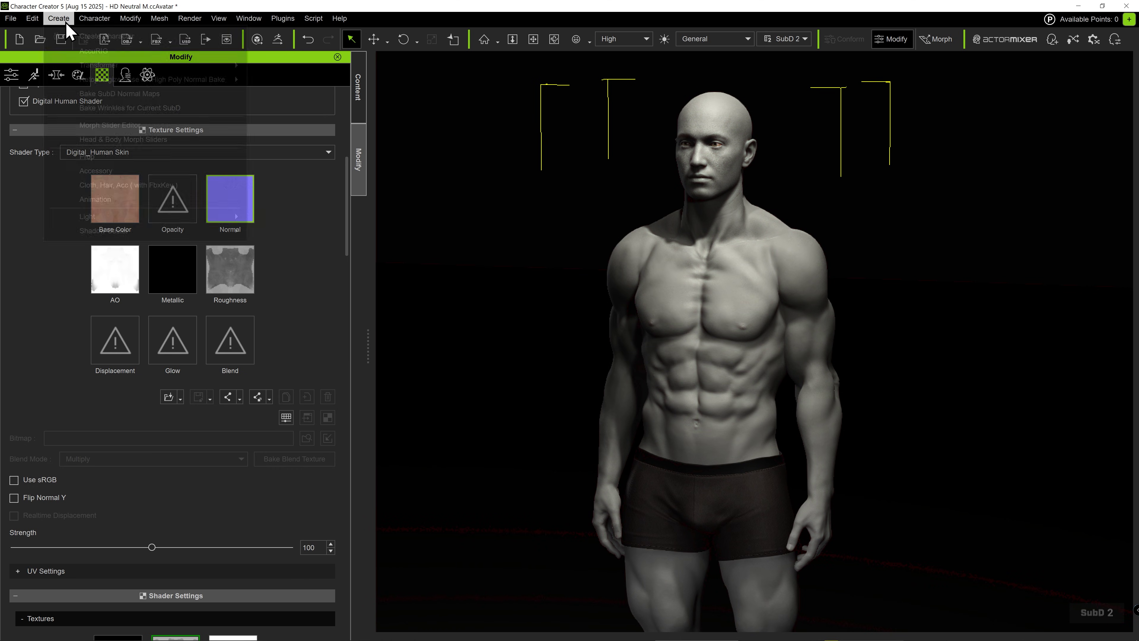
- Bake SubD normal maps to SubD 0 at 4096, with only Body, Arm, Leg and Head selected
{"action": "left_click", "coordinate": [162, 96]}
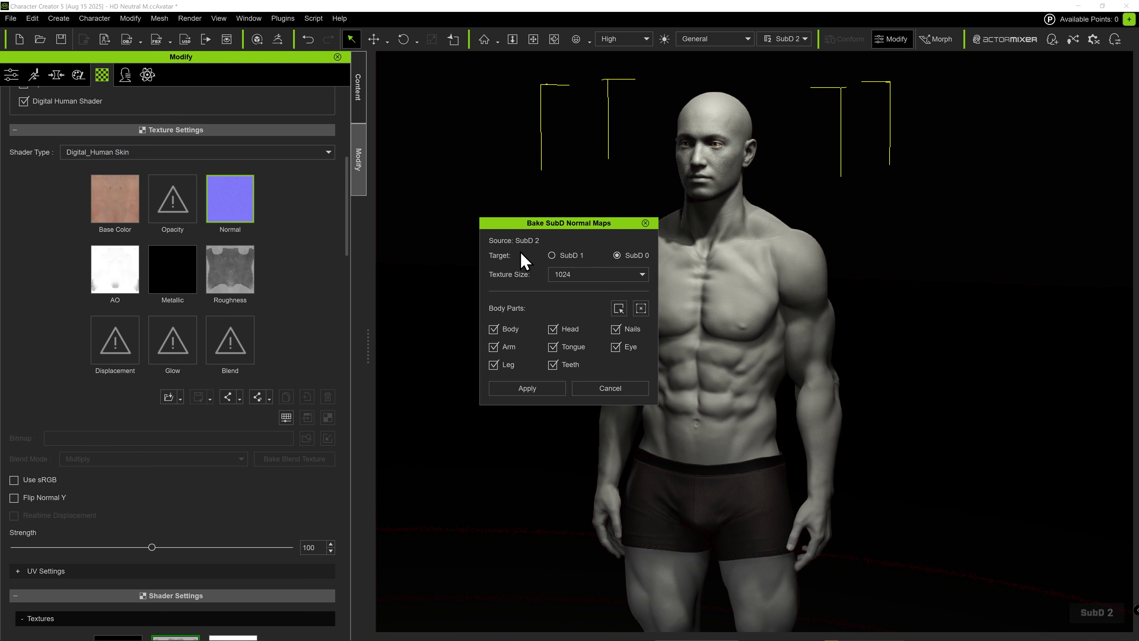
{"action": "left_click", "coordinate": [572, 260]}
{"action": "left_click", "coordinate": [592, 274]}
{"action": "left_click", "coordinate": [567, 302]}
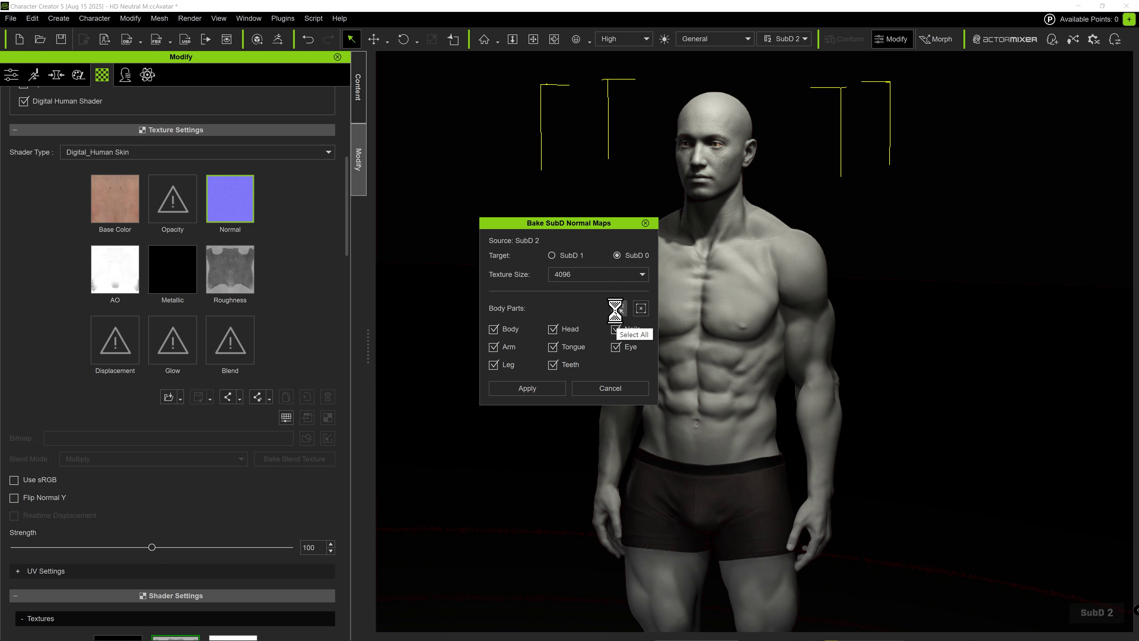
{"action": "left_click", "coordinate": [648, 312]}
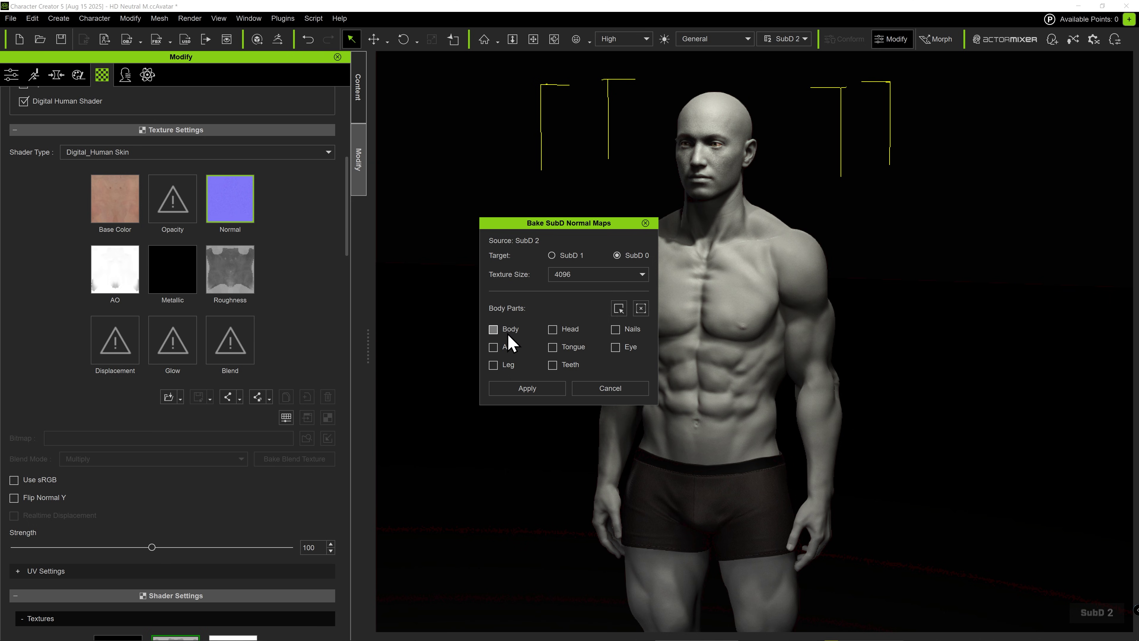
{"action": "left_click", "coordinate": [494, 347]}
{"action": "left_click", "coordinate": [494, 365]}
{"action": "left_click", "coordinate": [552, 329]}
{"action": "left_click", "coordinate": [544, 394]}
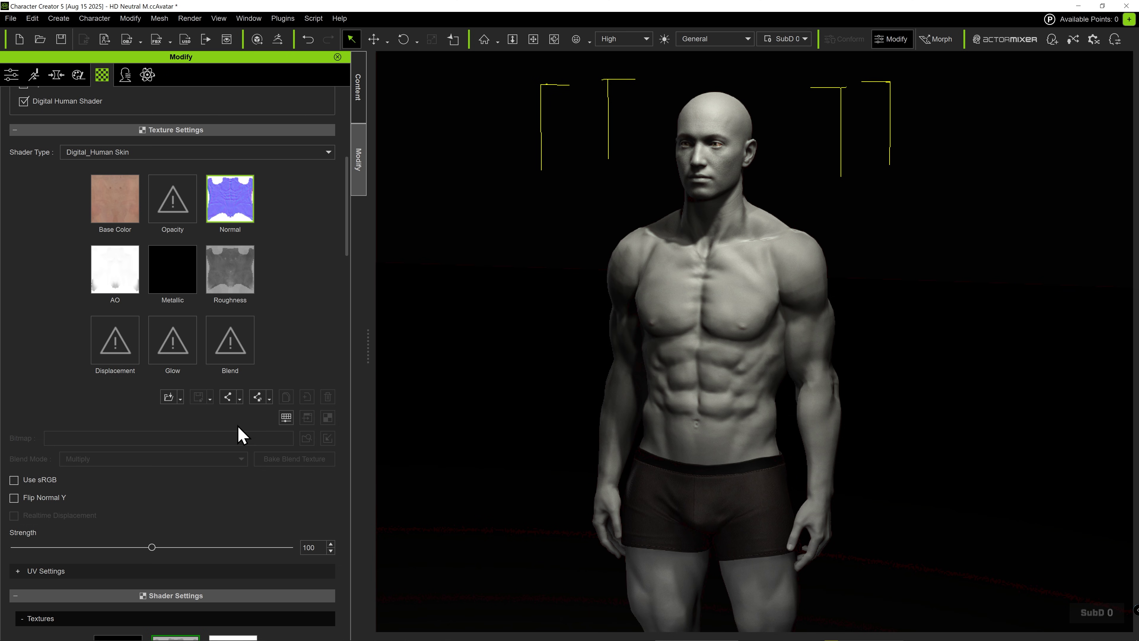
- Inspect the baked skin Normal map and compare the look with normal Strength at 0
{"action": "mouse_move", "coordinate": [216, 220]}
{"action": "mouse_move", "coordinate": [152, 547]}
{"action": "left_mouse_down"}
{"action": "mouse_move", "coordinate": [1, 566]}
{"action": "mouse_move", "coordinate": [152, 558]}
{"action": "left_mouse_up"}
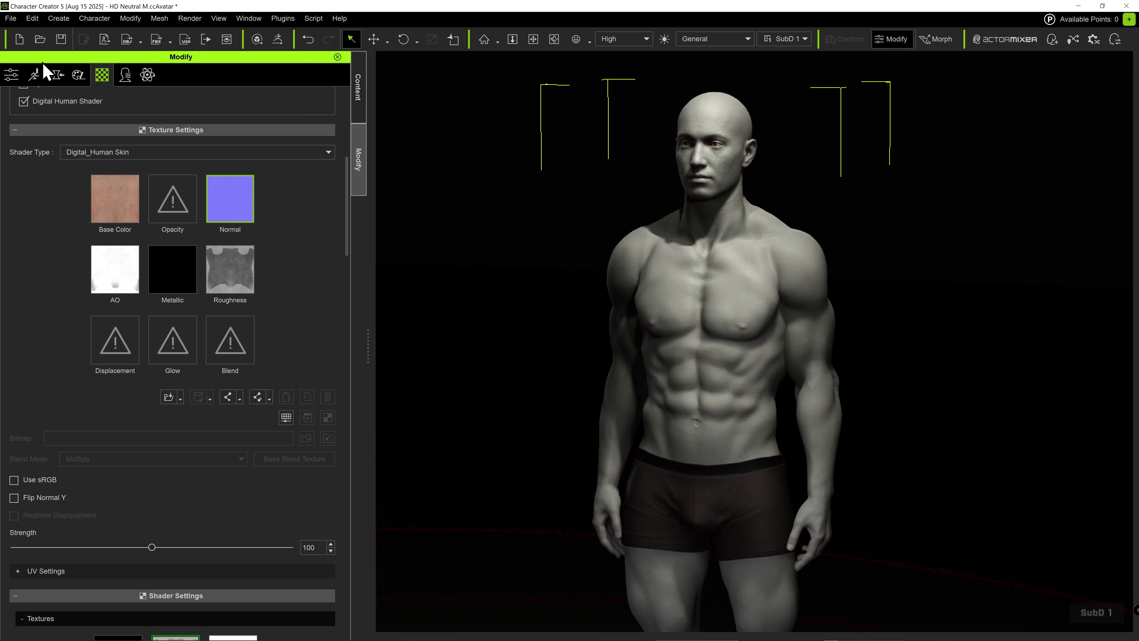
- Bake 4096 normal maps from SubD 2 onto SubD 1 for body, head, arms and legs
{"action": "left_click", "coordinate": [58, 18]}
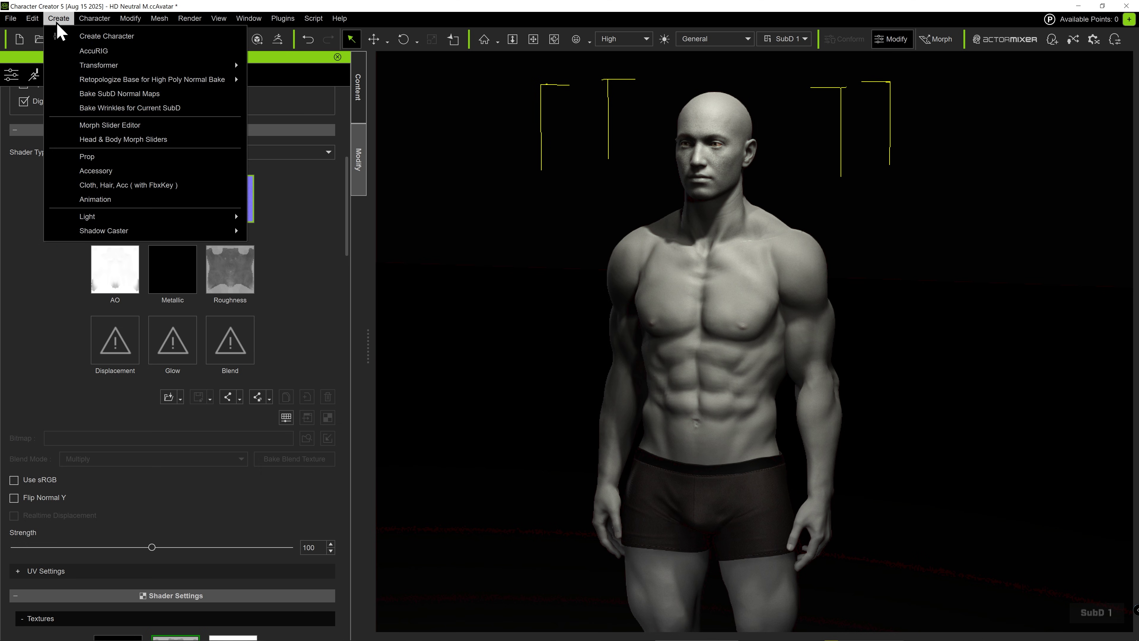
{"action": "left_click", "coordinate": [194, 94]}
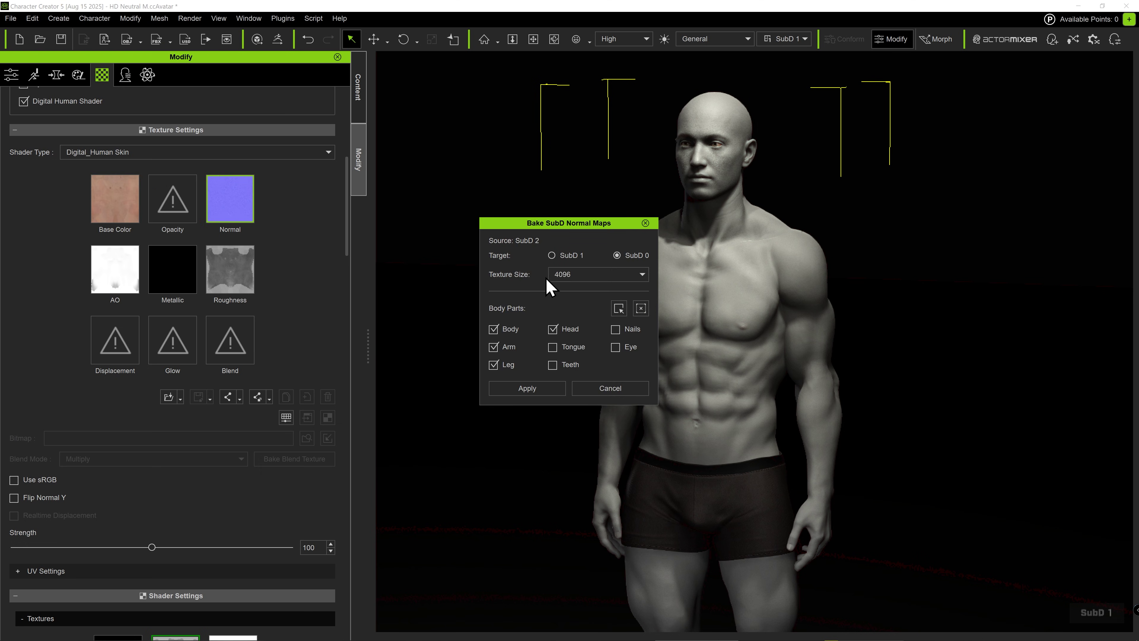
{"action": "left_click", "coordinate": [554, 257]}
{"action": "left_click", "coordinate": [527, 388]}
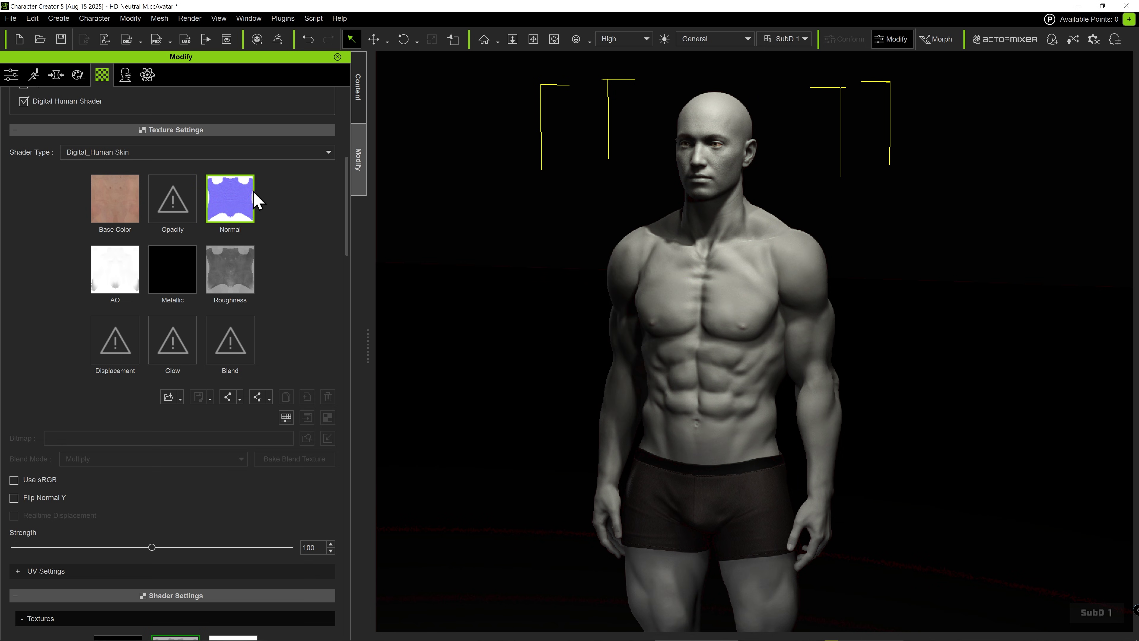
- Compare the SubD 1 normal map by dropping Strength to 0, then raising it to 90
{"action": "mouse_move", "coordinate": [242, 191]}
{"action": "left_click", "coordinate": [6, 550]}
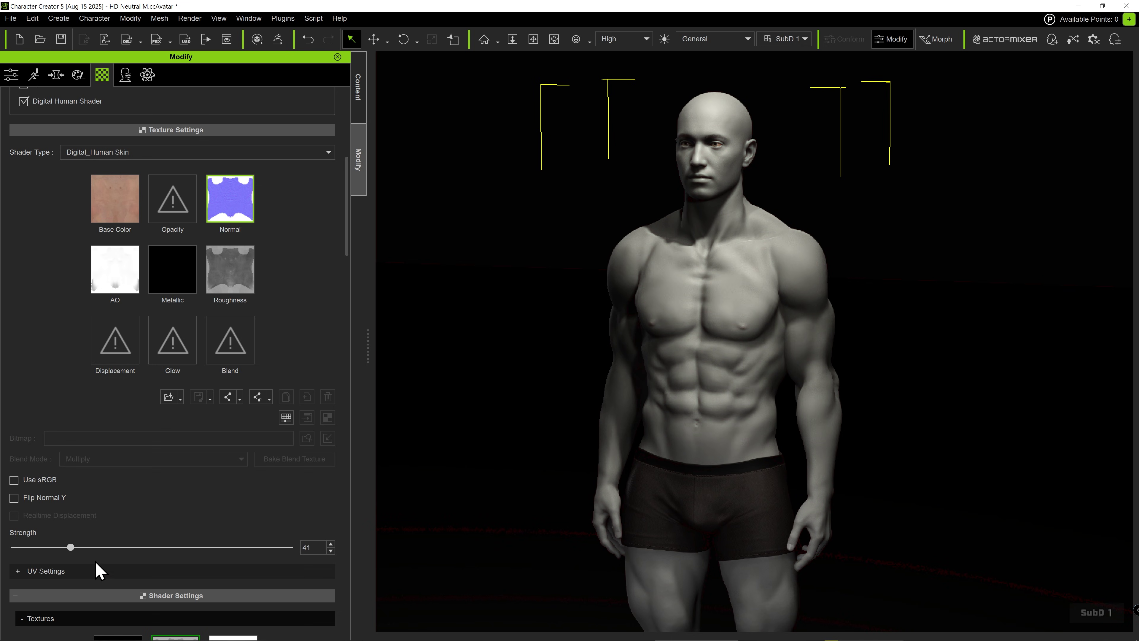
{"action": "left_click", "coordinate": [14, 546]}
{"action": "left_click_drag", "start_coordinate": [13, 546], "coordinate": [151, 546]}
{"action": "scroll", "coordinate": [805, 400], "scroll_direction": "up", "scroll_amount": 5}
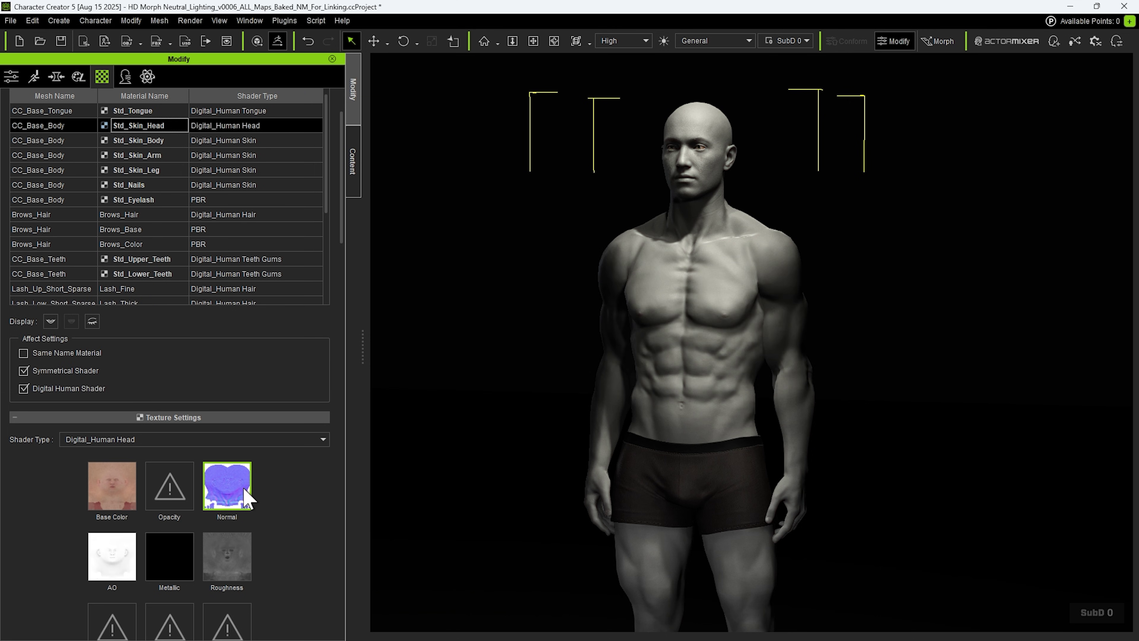
- Link the head material's SubD 0 normal map to SubD 1 through SubD Normal Mapping
{"action": "right_click", "coordinate": [226, 478]}
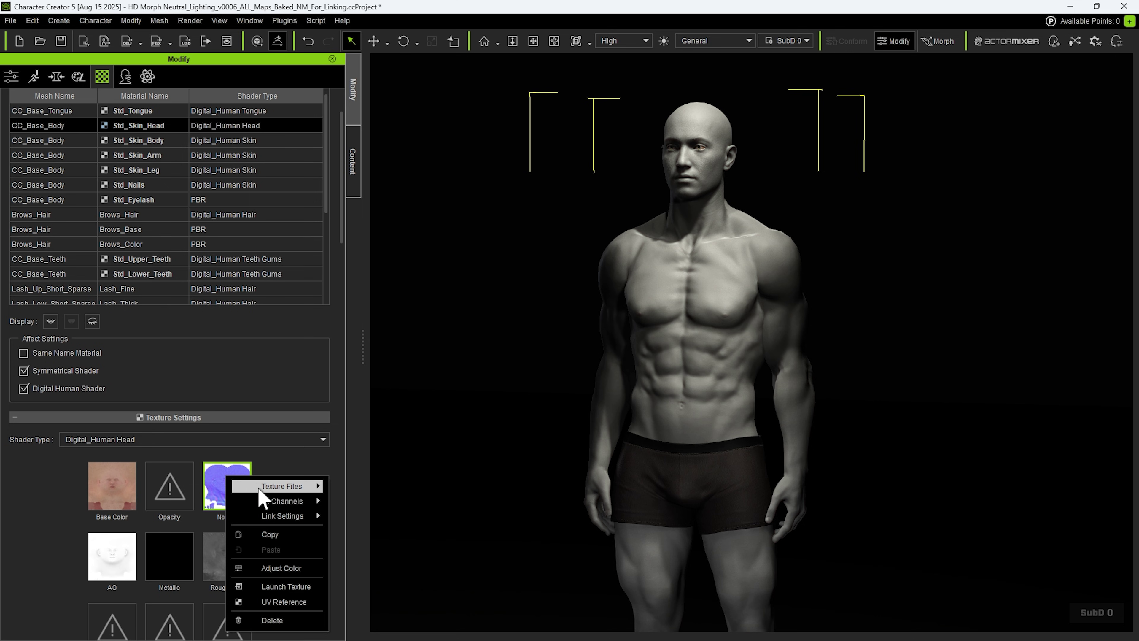
{"action": "mouse_move", "coordinate": [296, 516]}
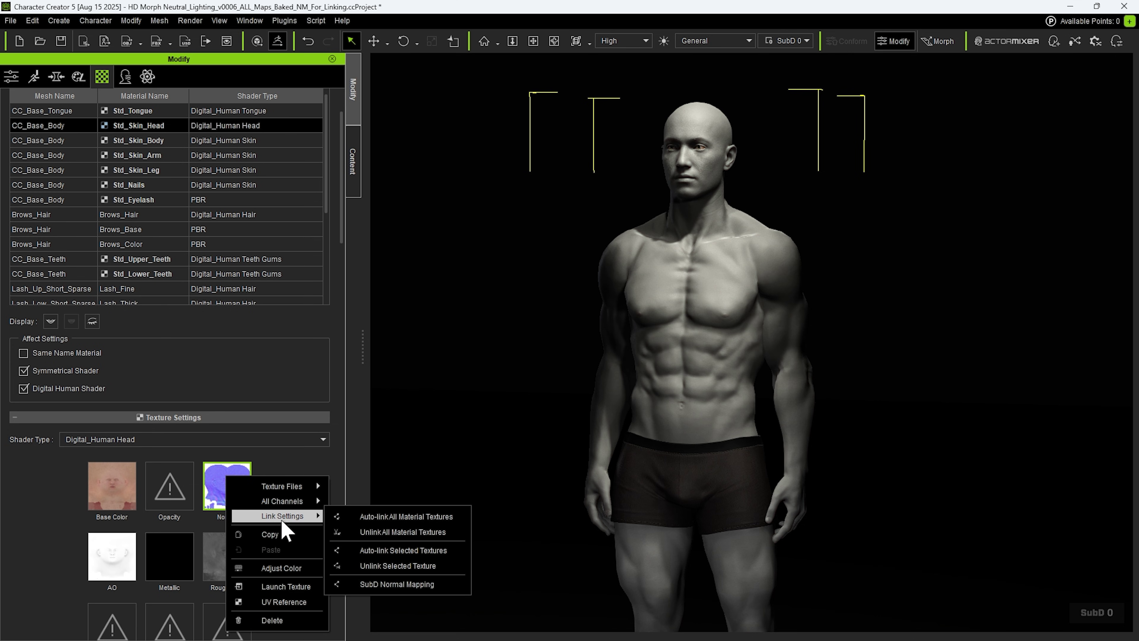
{"action": "left_click", "coordinate": [403, 584]}
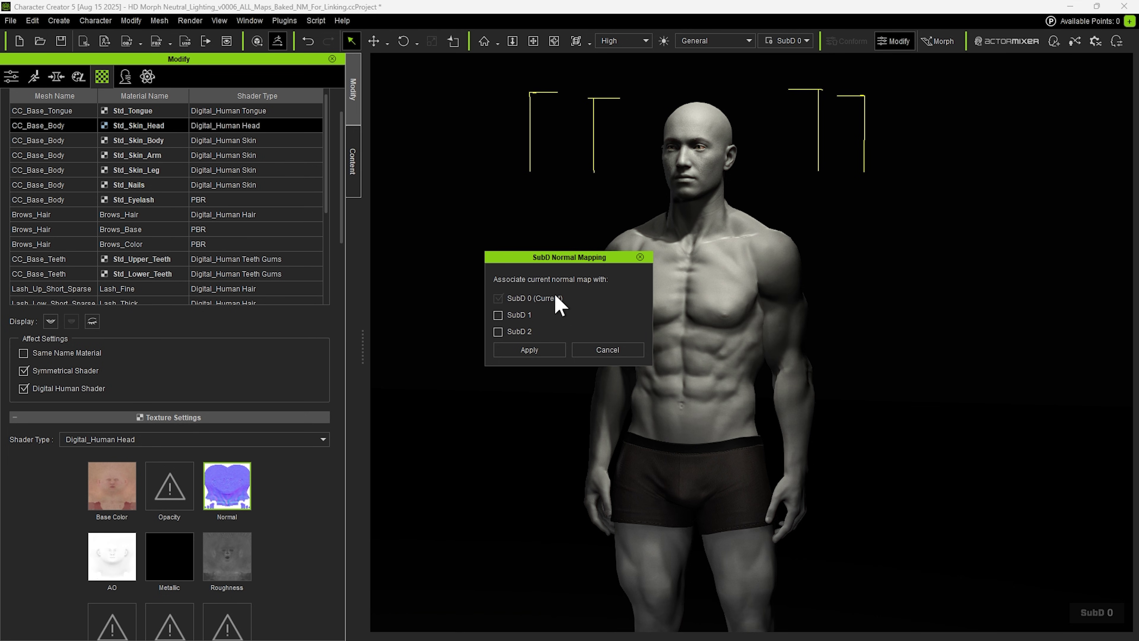
{"action": "left_click", "coordinate": [498, 315]}
{"action": "left_click", "coordinate": [515, 349]}
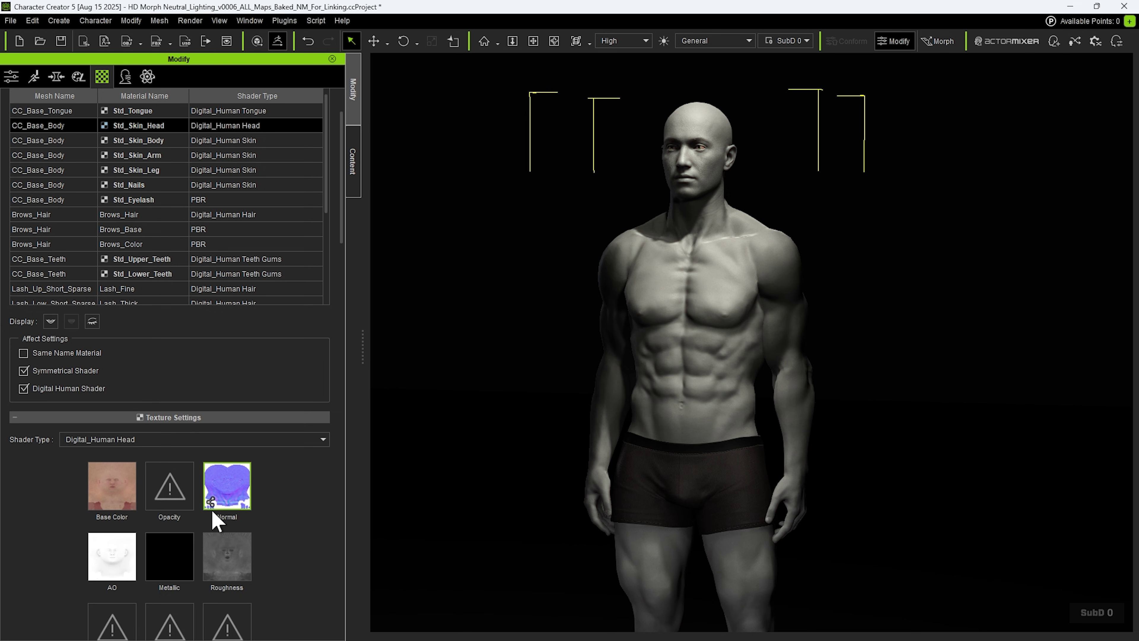
- Check the linked normal map at SubD 1, then return the character to SubD 0
{"action": "mouse_move", "coordinate": [212, 498]}
{"action": "left_click", "coordinate": [789, 41]}
{"action": "left_click", "coordinate": [783, 63]}
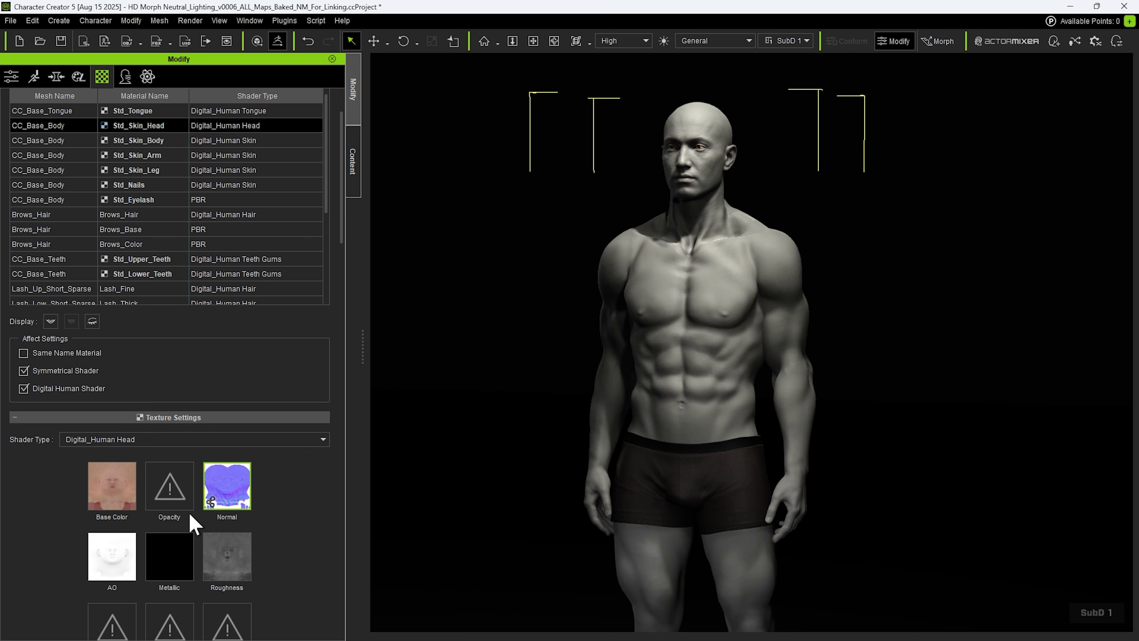
{"action": "left_click", "coordinate": [224, 504]}
- Link the Std_Tongue and next skin material's normal maps to SubD 1
{"action": "right_click", "coordinate": [157, 181]}
{"action": "right_click", "coordinate": [227, 536]}
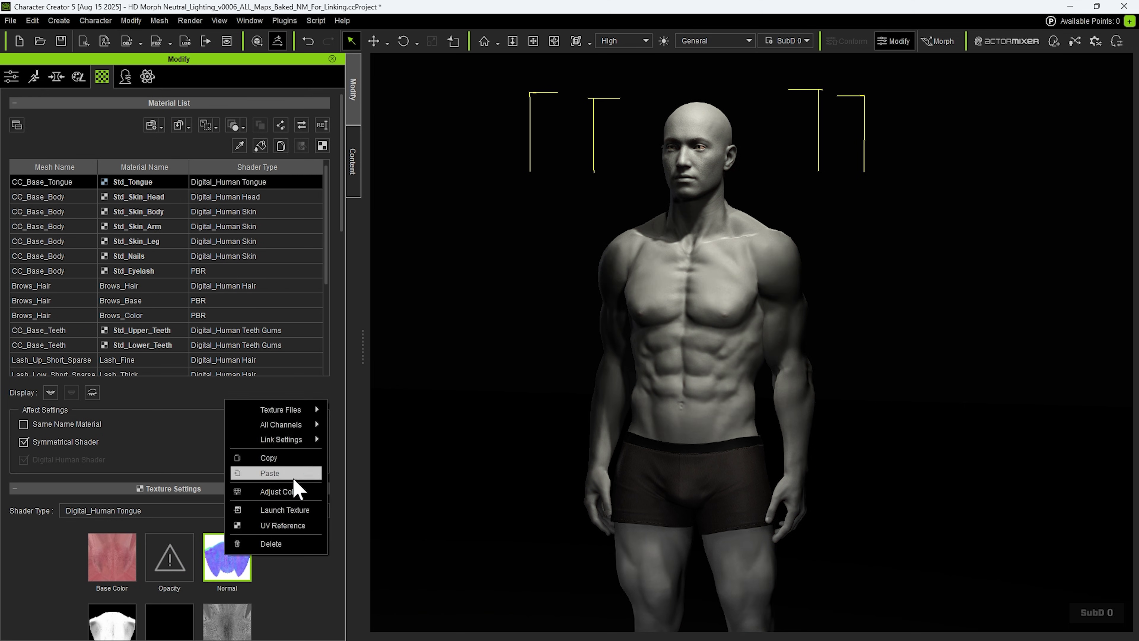
{"action": "left_click", "coordinate": [298, 478]}
{"action": "left_click", "coordinate": [536, 347]}
{"action": "left_click", "coordinate": [148, 224]}
{"action": "right_click", "coordinate": [225, 555]}
{"action": "mouse_move", "coordinate": [313, 445]}
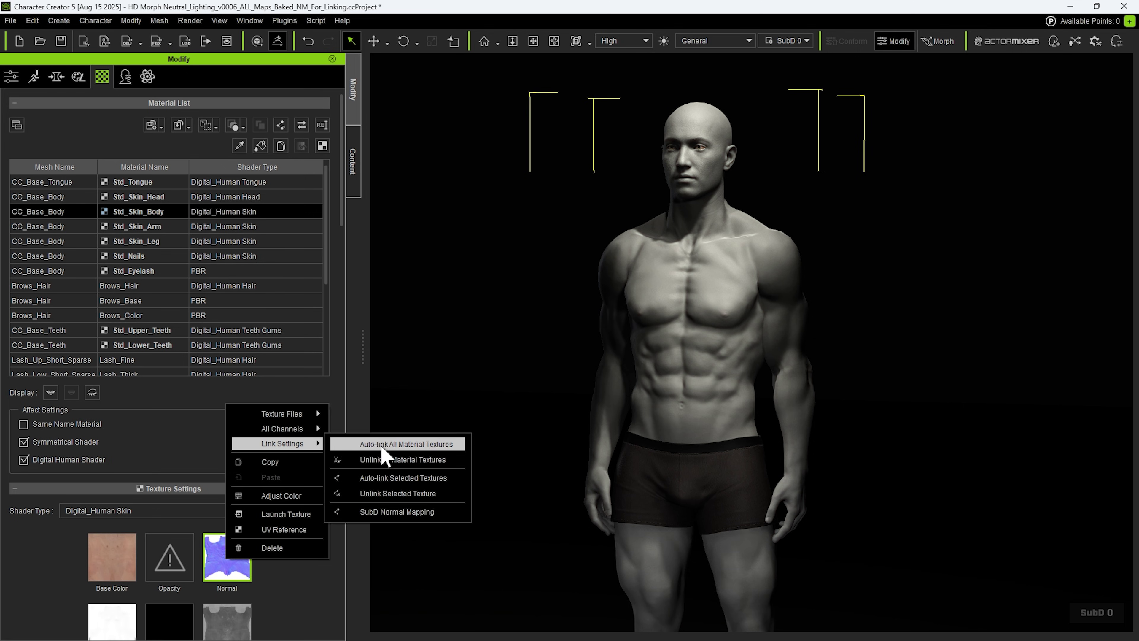
{"action": "left_click", "coordinate": [368, 442]}
{"action": "left_click", "coordinate": [520, 352]}
- Link the arm skin's normal map to SubD 1 and apply it
{"action": "right_click", "coordinate": [120, 226]}
{"action": "right_click", "coordinate": [227, 557]}
{"action": "left_click", "coordinate": [367, 457]}
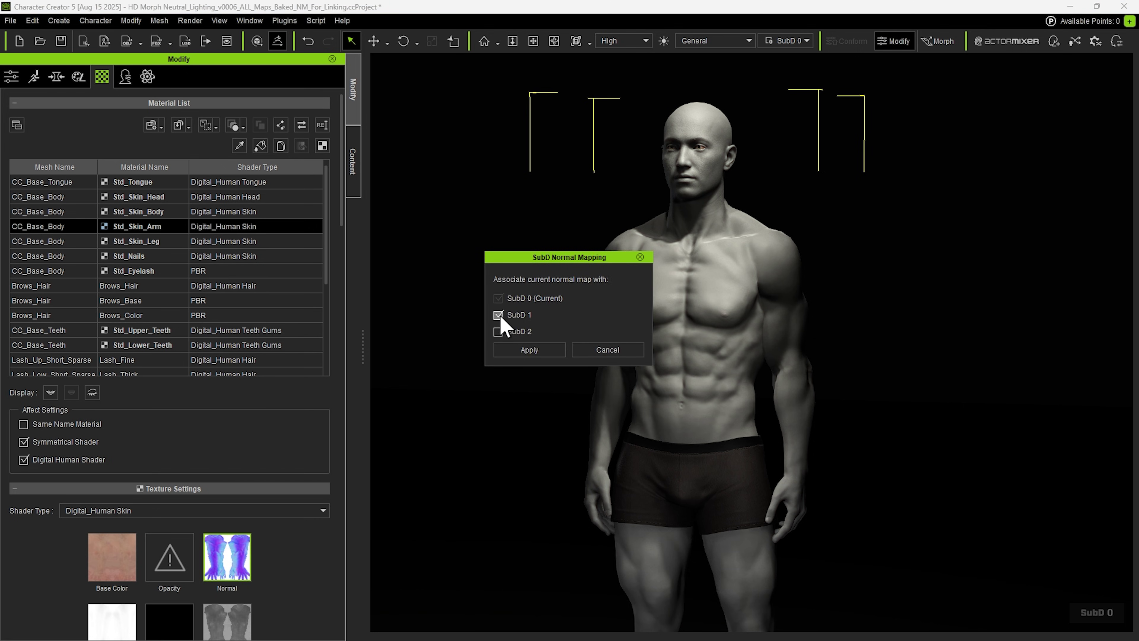
{"action": "left_click", "coordinate": [526, 565]}
{"action": "left_click", "coordinate": [353, 162]}
- In the Custom avatar library, bring up options for the independent-maps avatar
{"action": "left_click", "coordinate": [258, 92]}
{"action": "left_click", "coordinate": [168, 217]}
{"action": "right_click", "coordinate": [163, 211]}
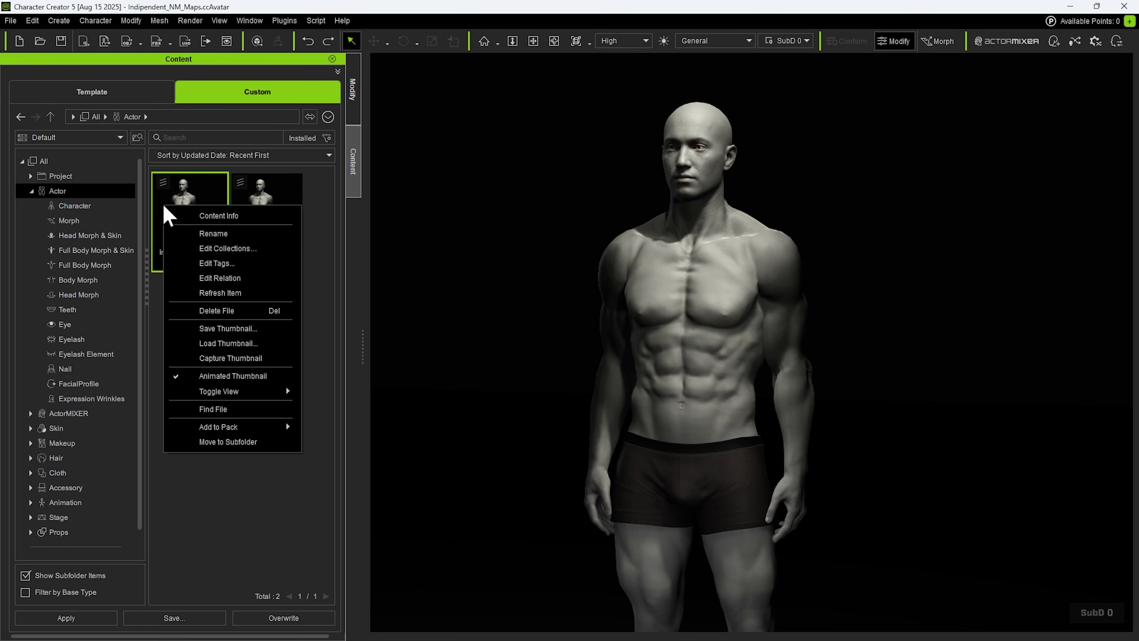
- Read Content Info sizes: independent-maps avatar 798.67 MB versus linked-maps avatar 572.63 MB
{"action": "left_click", "coordinate": [214, 217]}
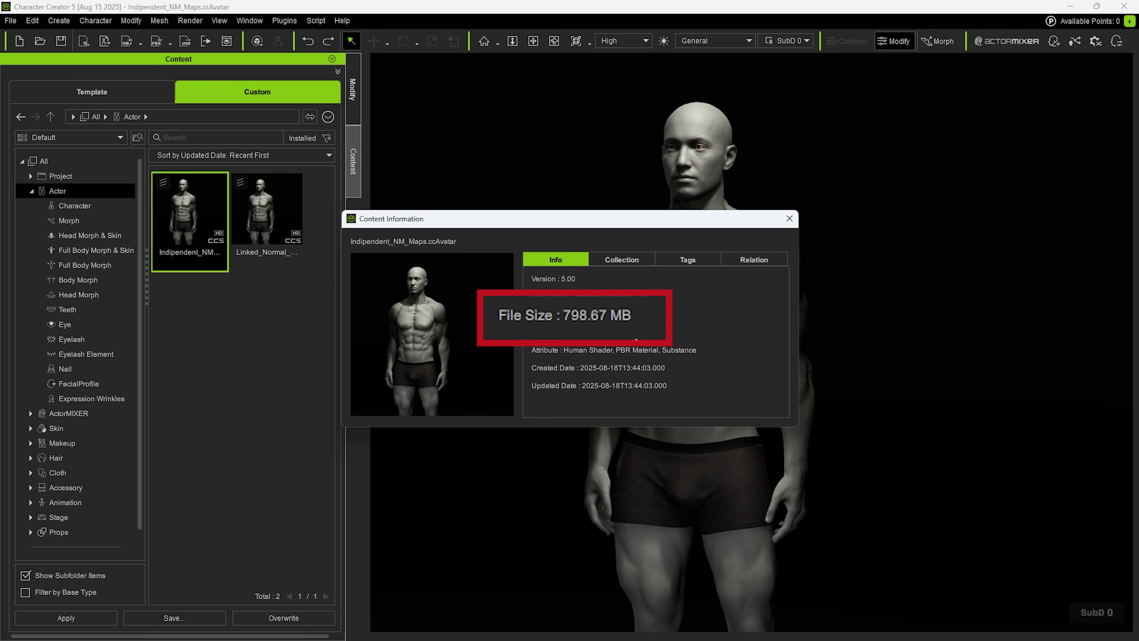
{"action": "left_click", "coordinate": [280, 216]}
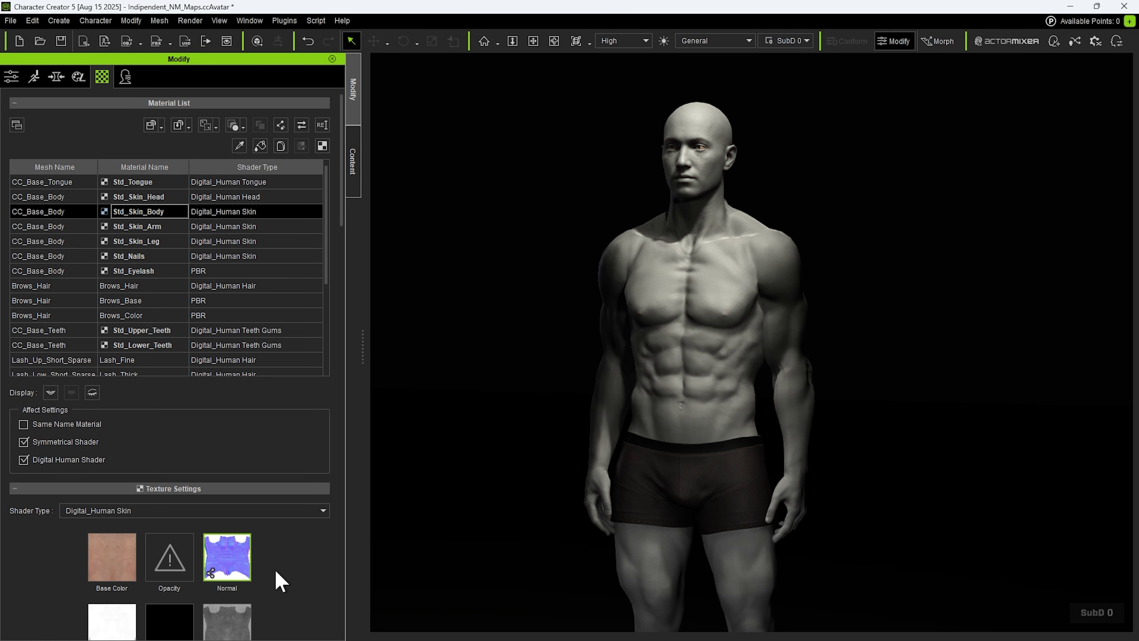
- View the male at SubD 1 and lower the body skin normal Strength to 30
{"action": "left_click", "coordinate": [796, 43]}
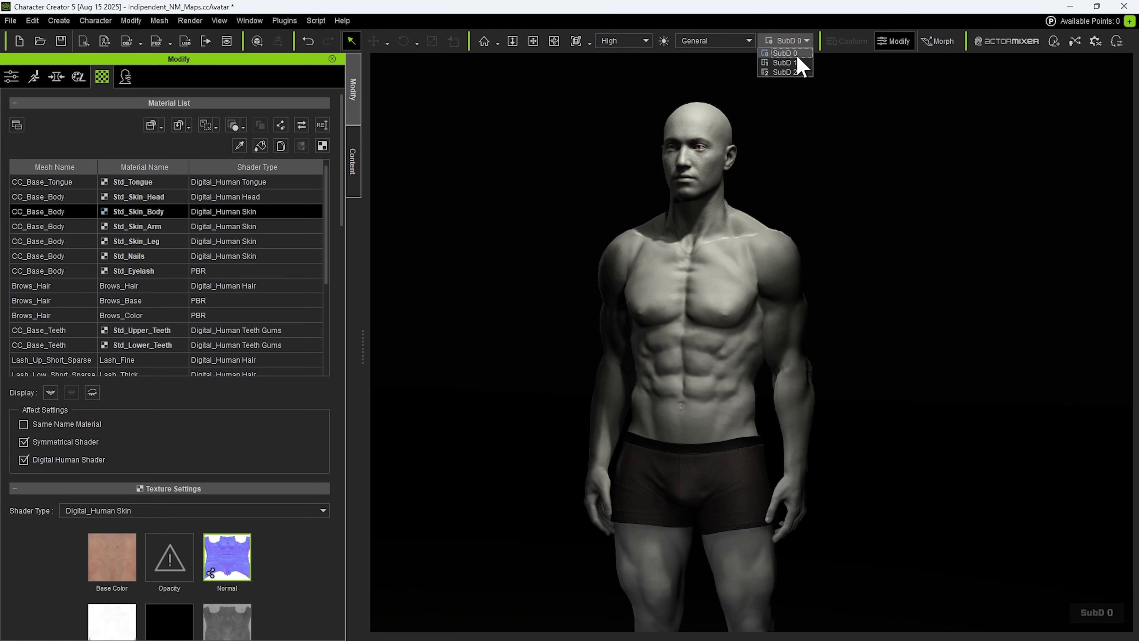
{"action": "left_click", "coordinate": [796, 63]}
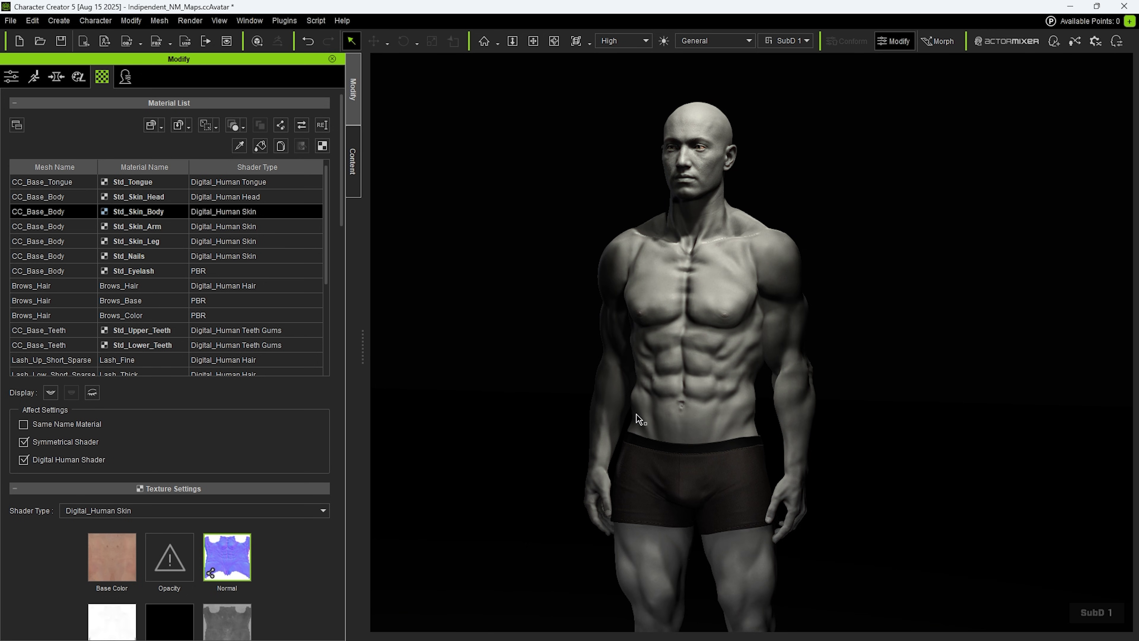
{"action": "scroll", "coordinate": [310, 491], "scroll_direction": "down", "scroll_amount": 10}
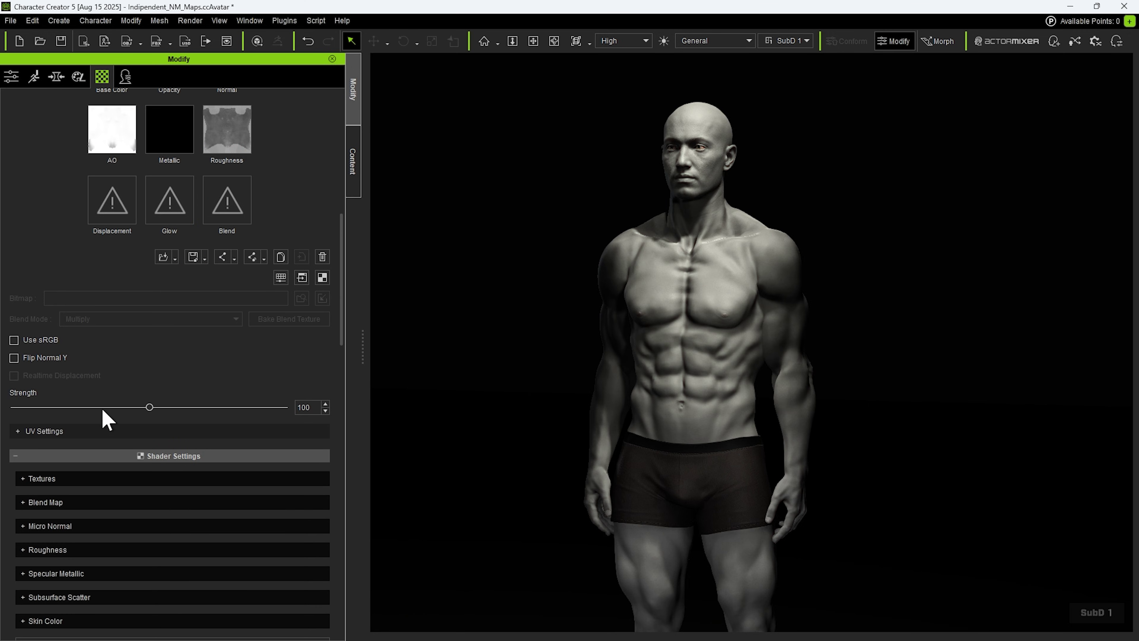
{"action": "left_click_drag", "start_coordinate": [149, 406], "coordinate": [54, 419]}
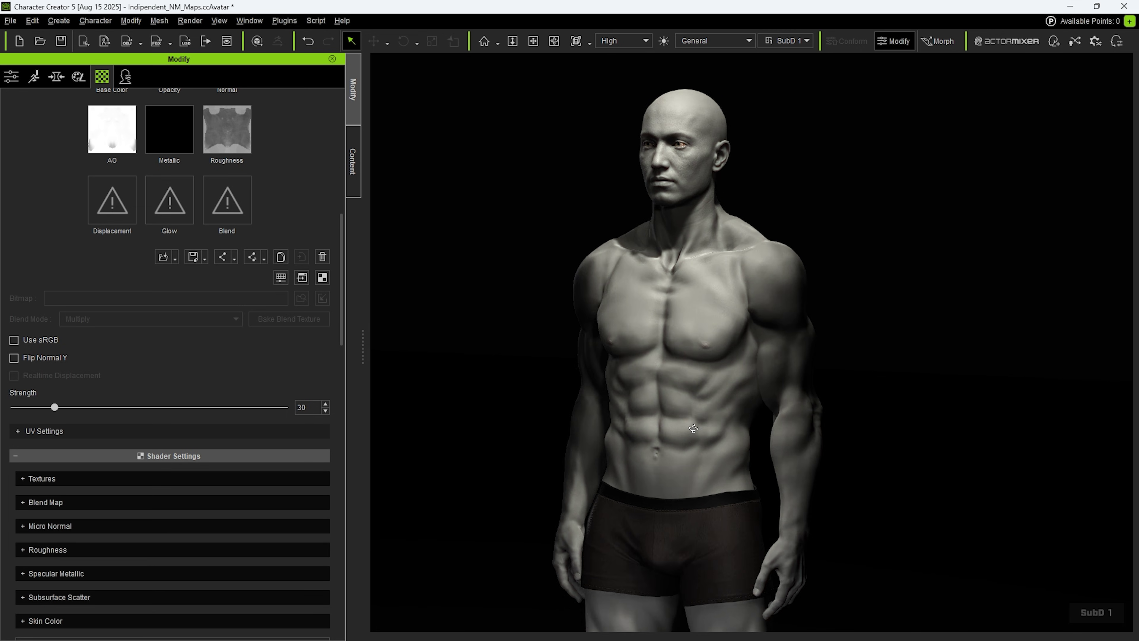
{"action": "right_click_drag", "start_coordinate": [694, 429], "coordinate": [876, 438]}
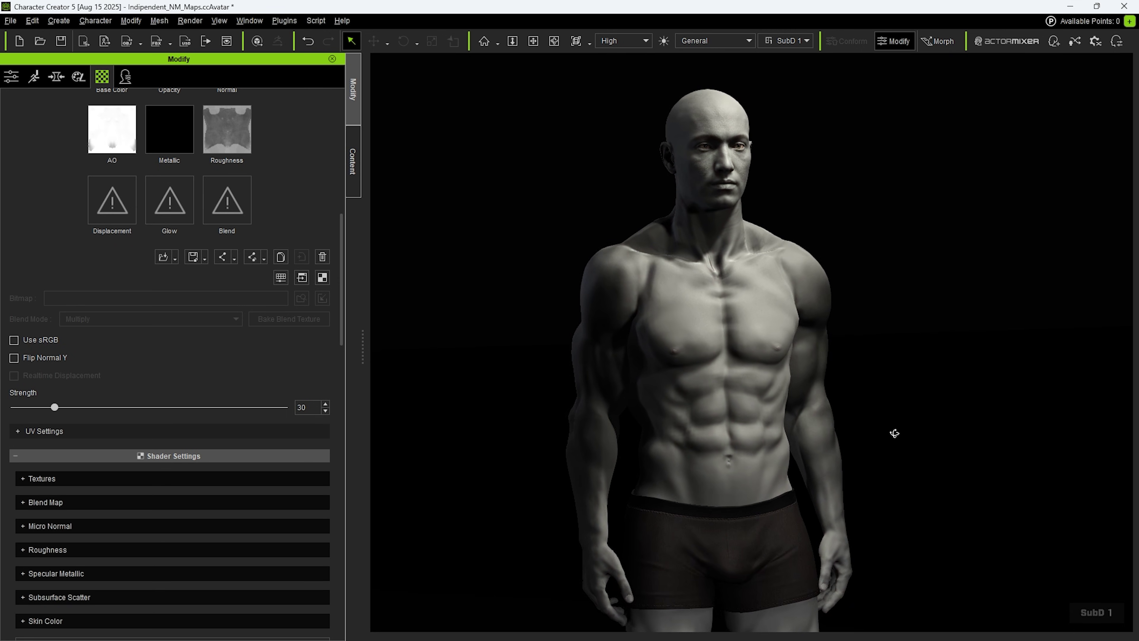
{"action": "right_click_drag", "start_coordinate": [894, 433], "coordinate": [668, 421]}
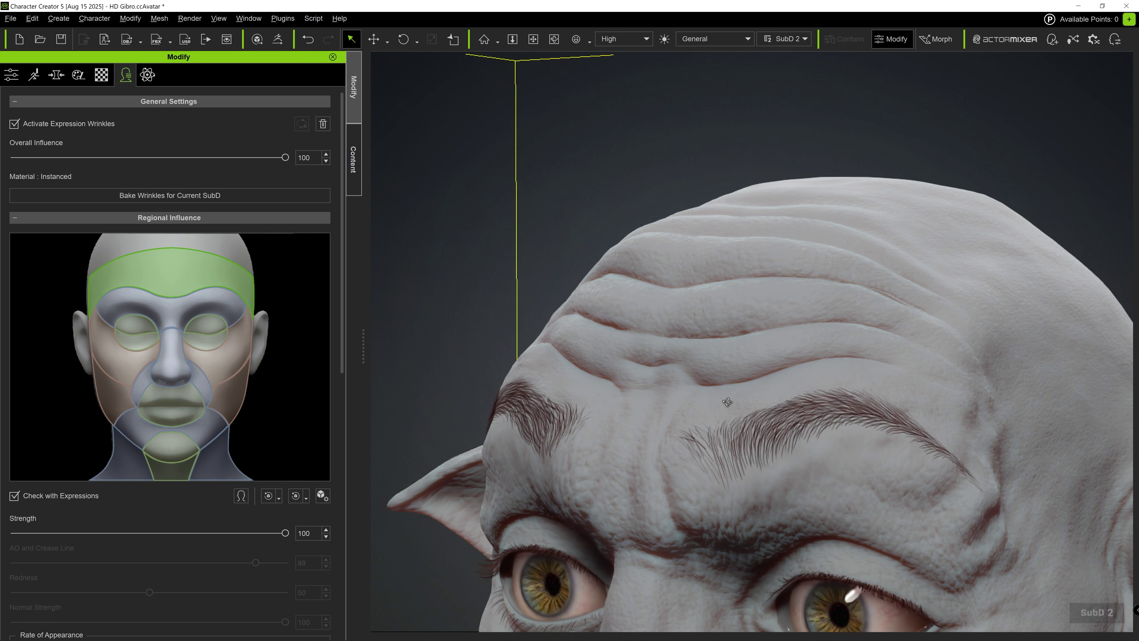
- Set Adjust Color Contrast to -100 on the normal maps of Wrinkle Sets 1, 2 and 3
{"action": "right_click_drag", "start_coordinate": [980, 398], "coordinate": [687, 418]}
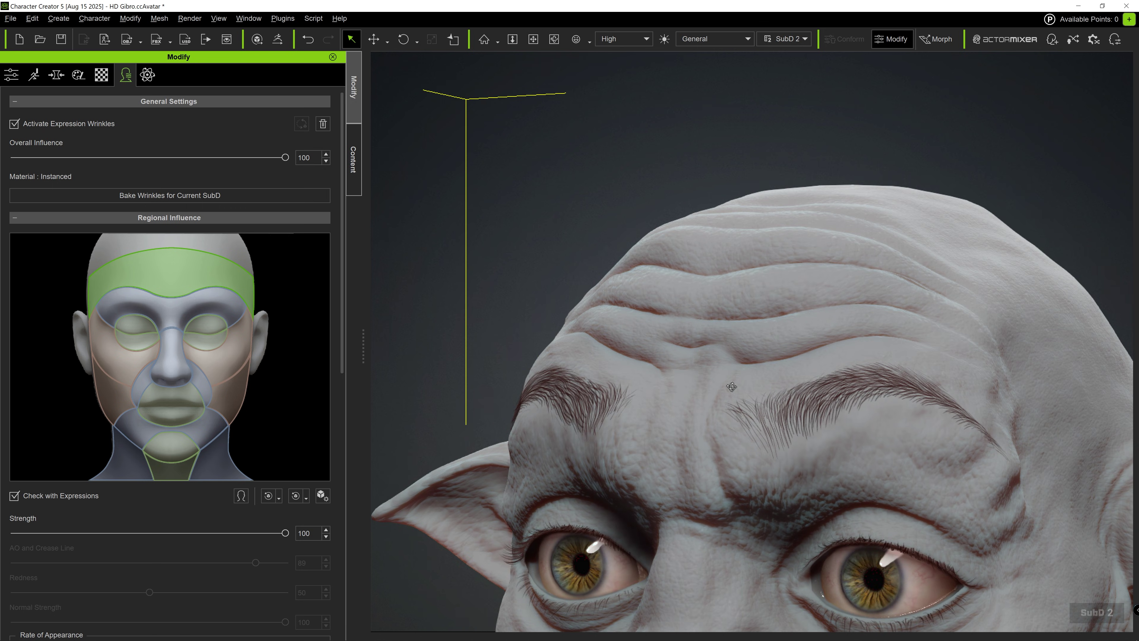
{"action": "scroll", "coordinate": [195, 403], "scroll_direction": "down", "scroll_amount": 10}
{"action": "left_click", "coordinate": [204, 320]}
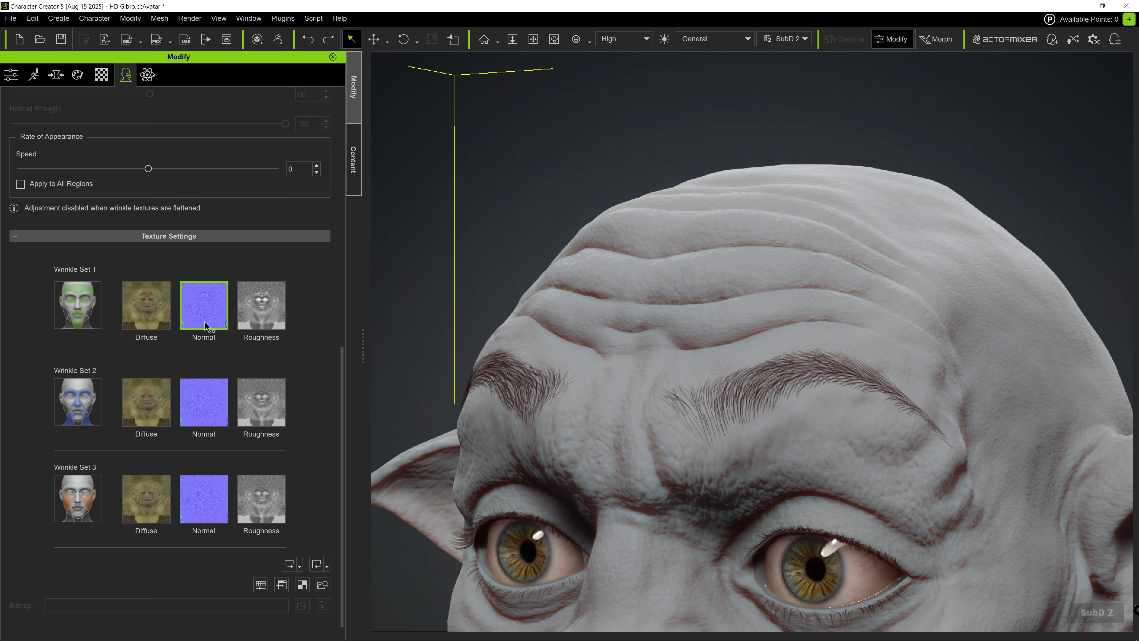
{"action": "left_click", "coordinate": [261, 584]}
{"action": "left_click_drag", "start_coordinate": [547, 119], "coordinate": [349, 157]}
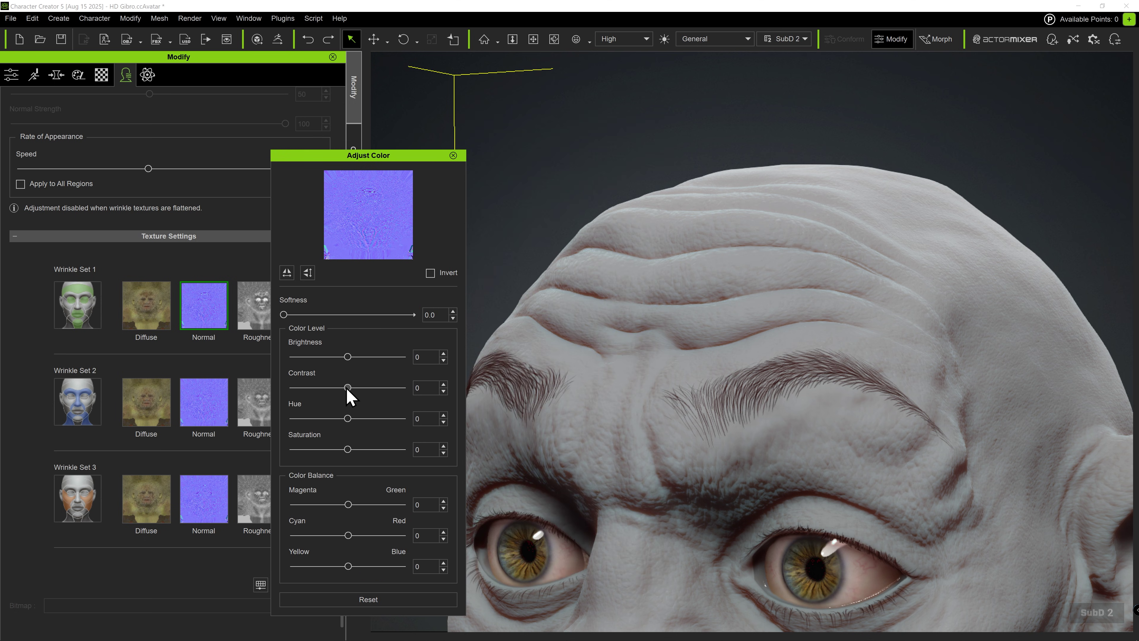
{"action": "left_click_drag", "start_coordinate": [348, 388], "coordinate": [262, 404]}
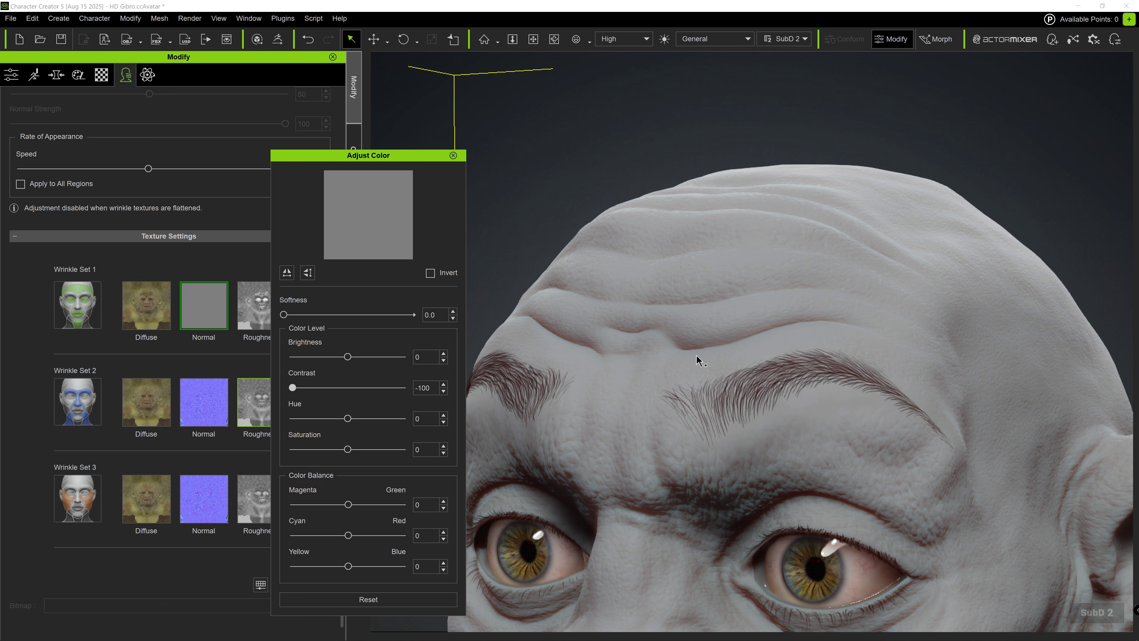
{"action": "left_click", "coordinate": [204, 419]}
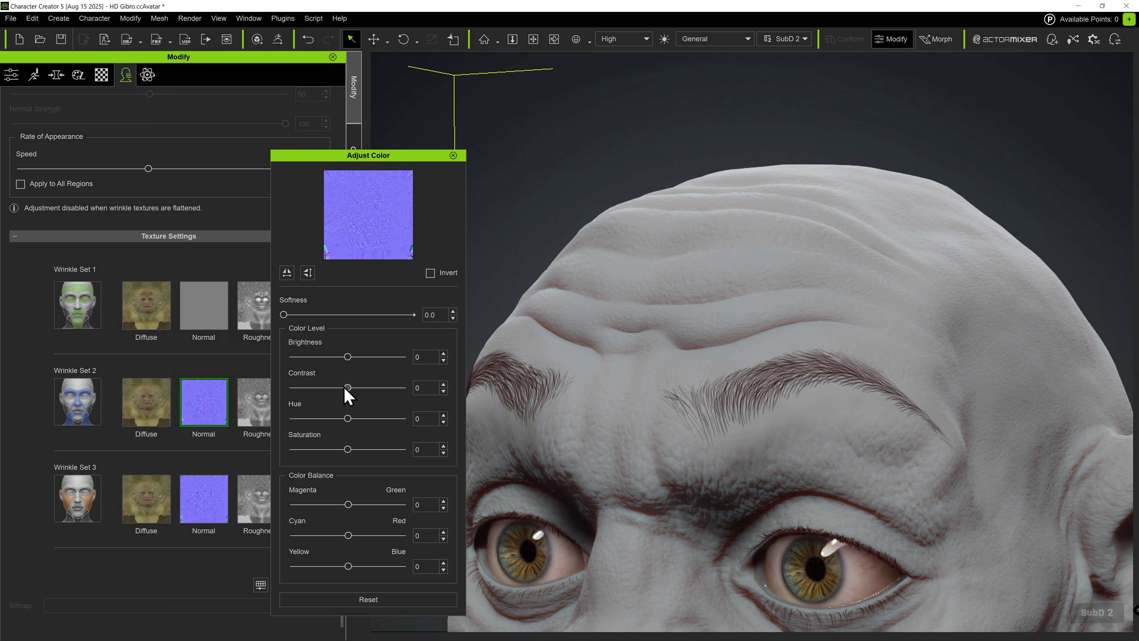
{"action": "left_click_drag", "start_coordinate": [347, 388], "coordinate": [277, 399]}
{"action": "left_click", "coordinate": [204, 498]}
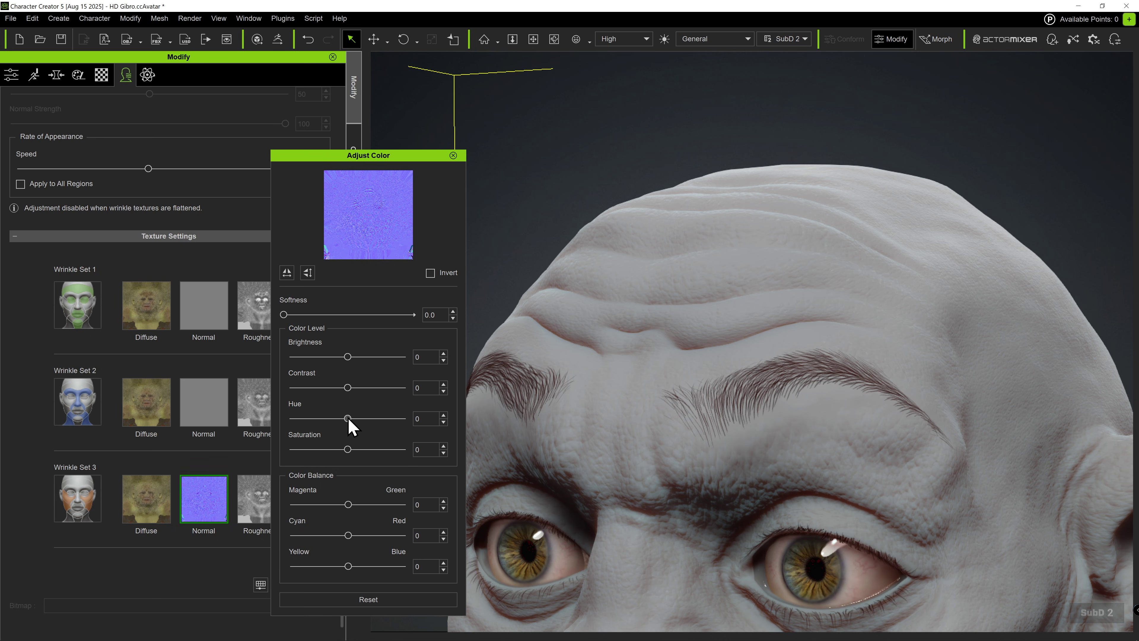
{"action": "left_click_drag", "start_coordinate": [347, 388], "coordinate": [289, 393]}
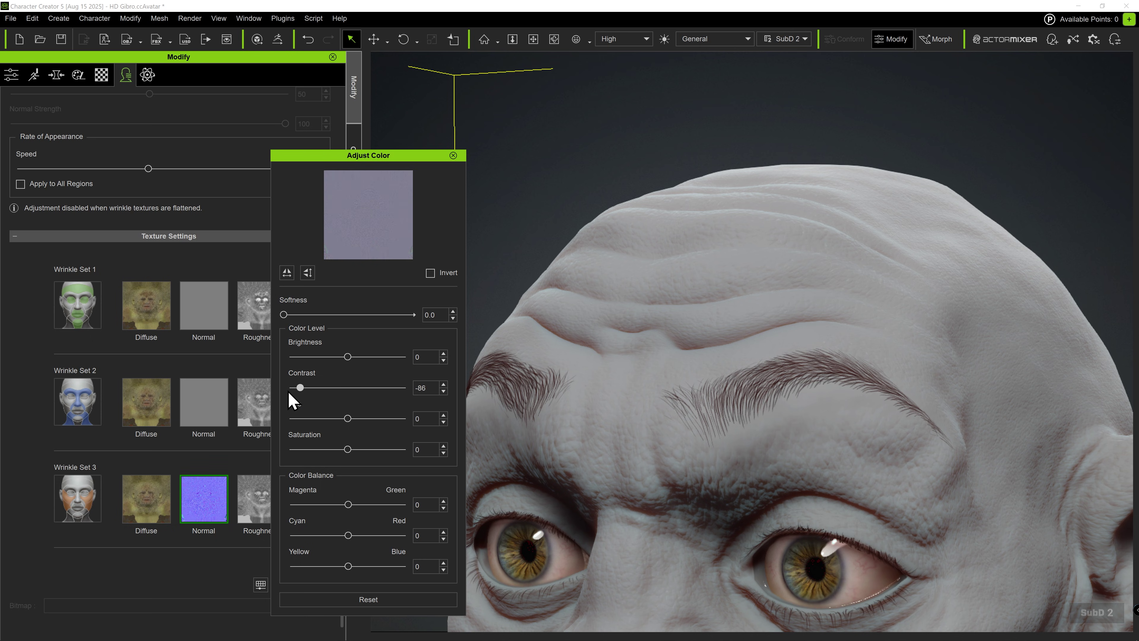
{"action": "left_click", "coordinate": [453, 155]}
{"action": "scroll", "coordinate": [189, 350], "scroll_direction": "up", "scroll_amount": 10}
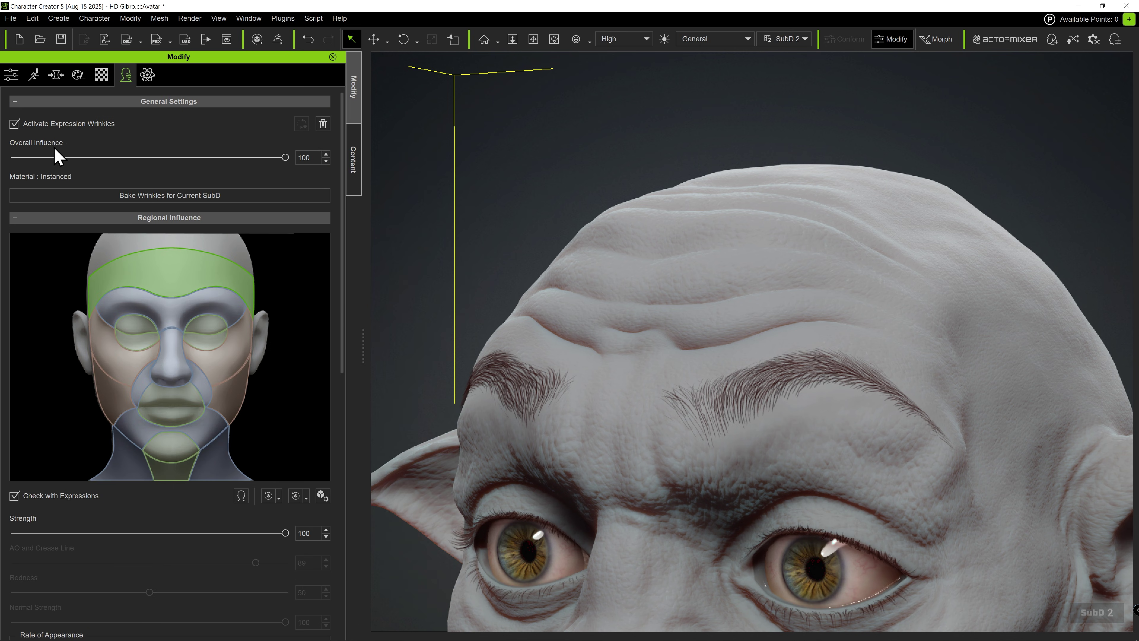
- Re-toggle expression wrinkles, switch the creature head to SubD 0, and bake wrinkles without backup
{"action": "left_click", "coordinate": [13, 125]}
{"action": "left_click", "coordinate": [37, 128]}
{"action": "left_click", "coordinate": [268, 495]}
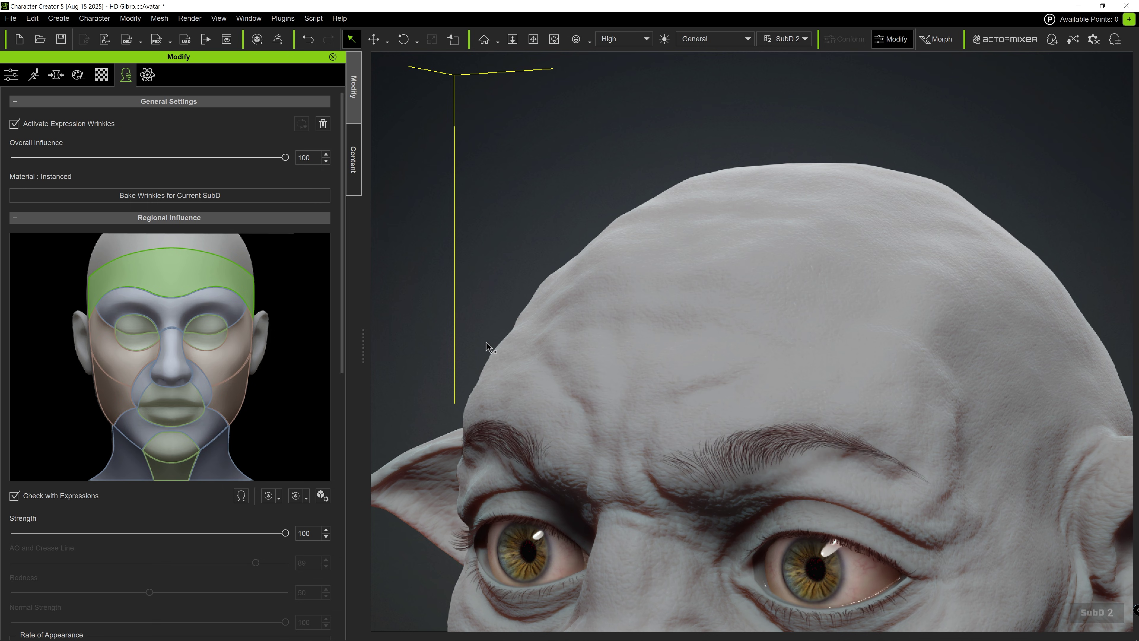
{"action": "left_click", "coordinate": [797, 40]}
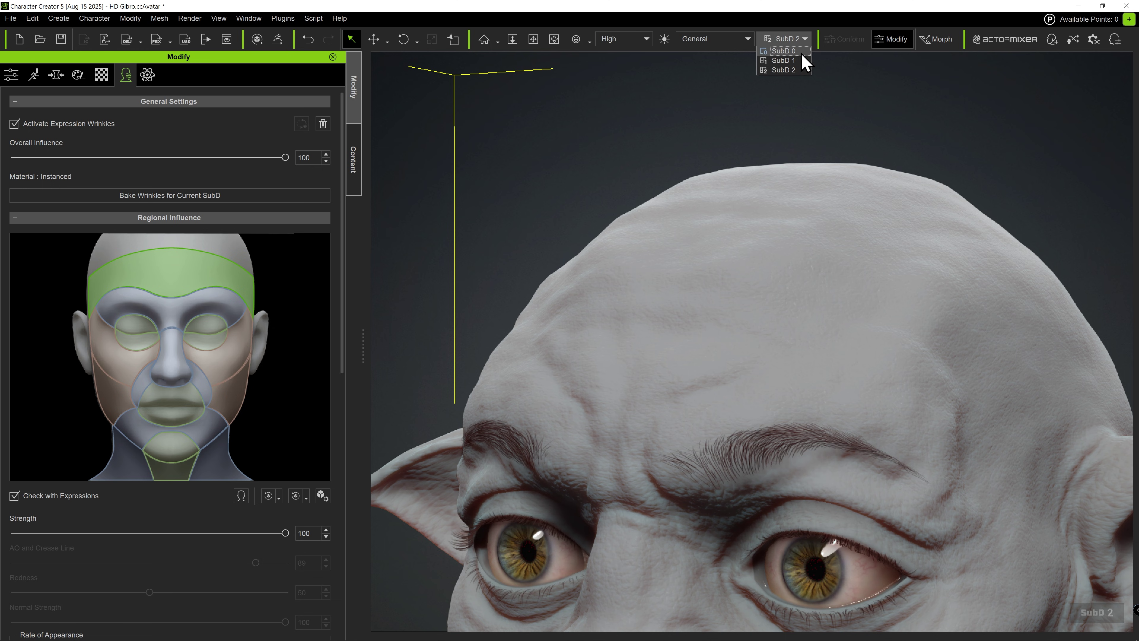
{"action": "left_click", "coordinate": [784, 52]}
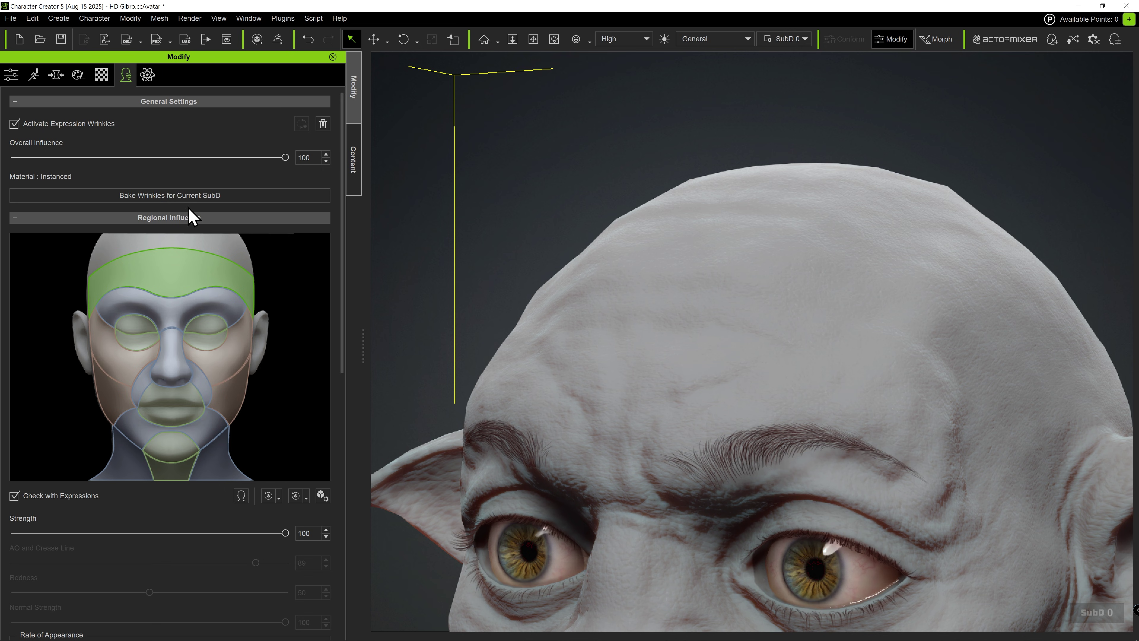
{"action": "left_click", "coordinate": [253, 196]}
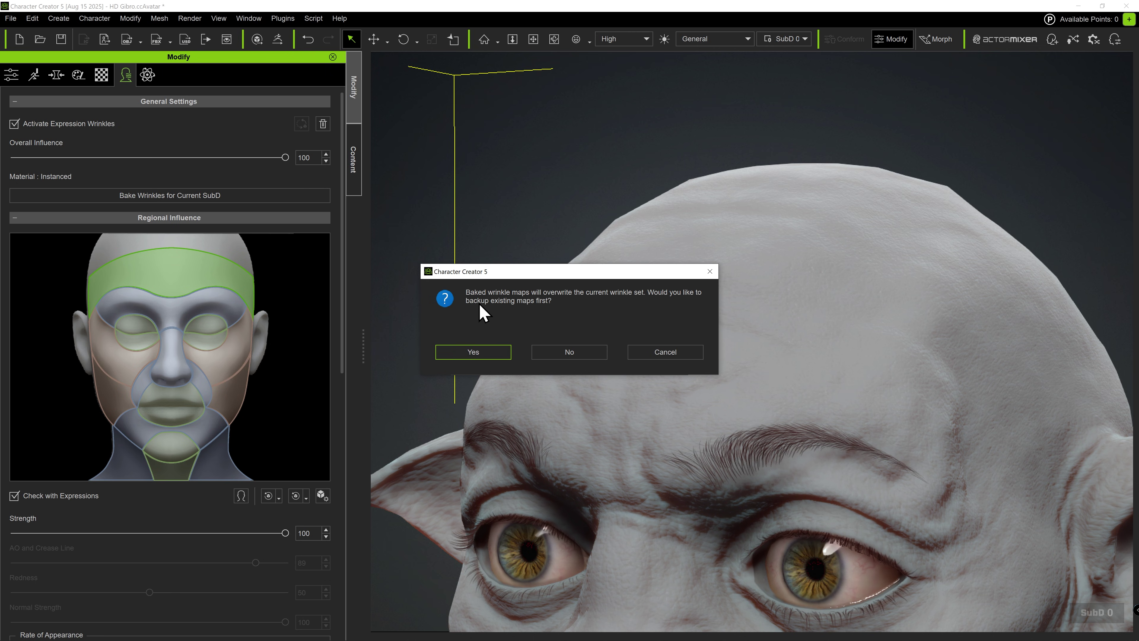
{"action": "left_click", "coordinate": [566, 353]}
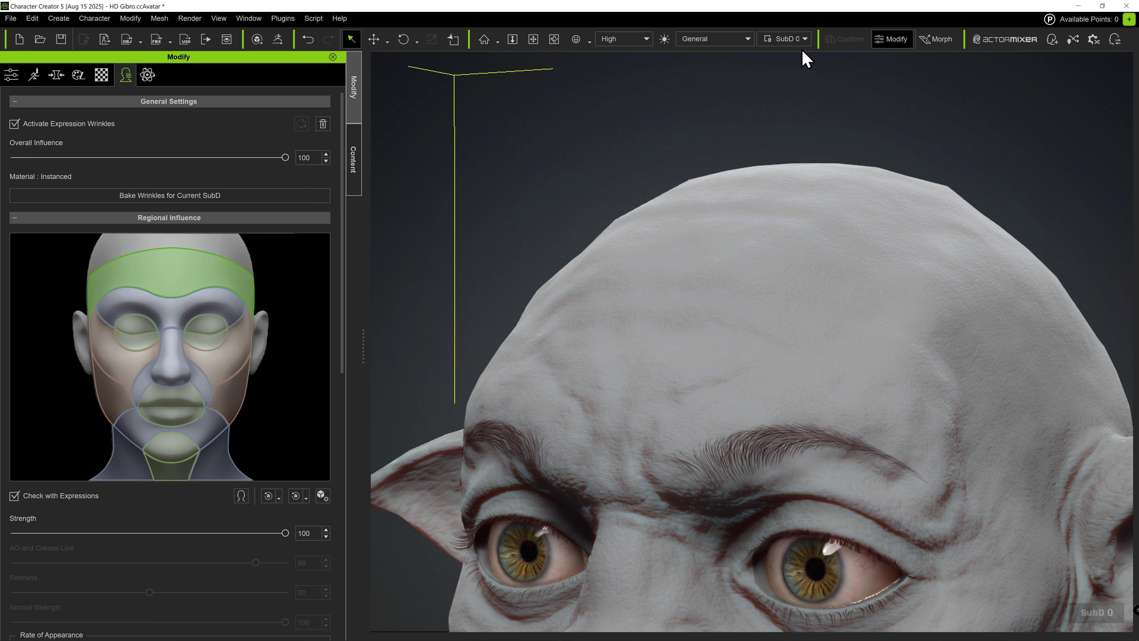
- Inspect the three wrinkle sets' Normal slots, now holding baked 4096 × 4096 normal maps
{"action": "left_click_drag", "start_coordinate": [346, 285], "coordinate": [346, 536]}
{"action": "mouse_move", "coordinate": [205, 310]}
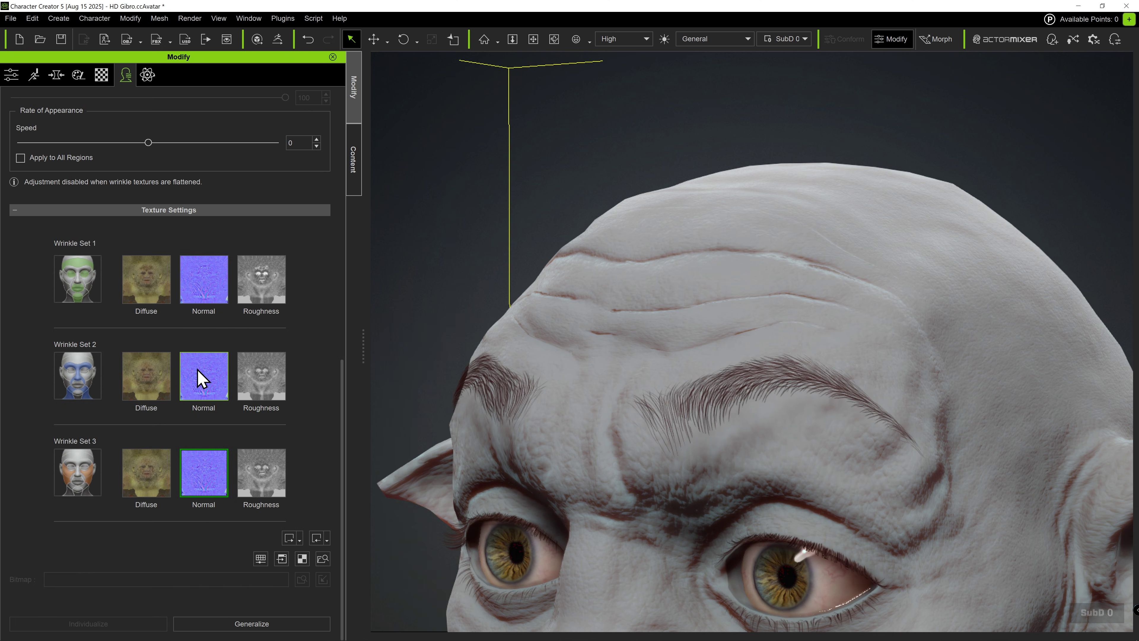
{"action": "mouse_move", "coordinate": [200, 379]}
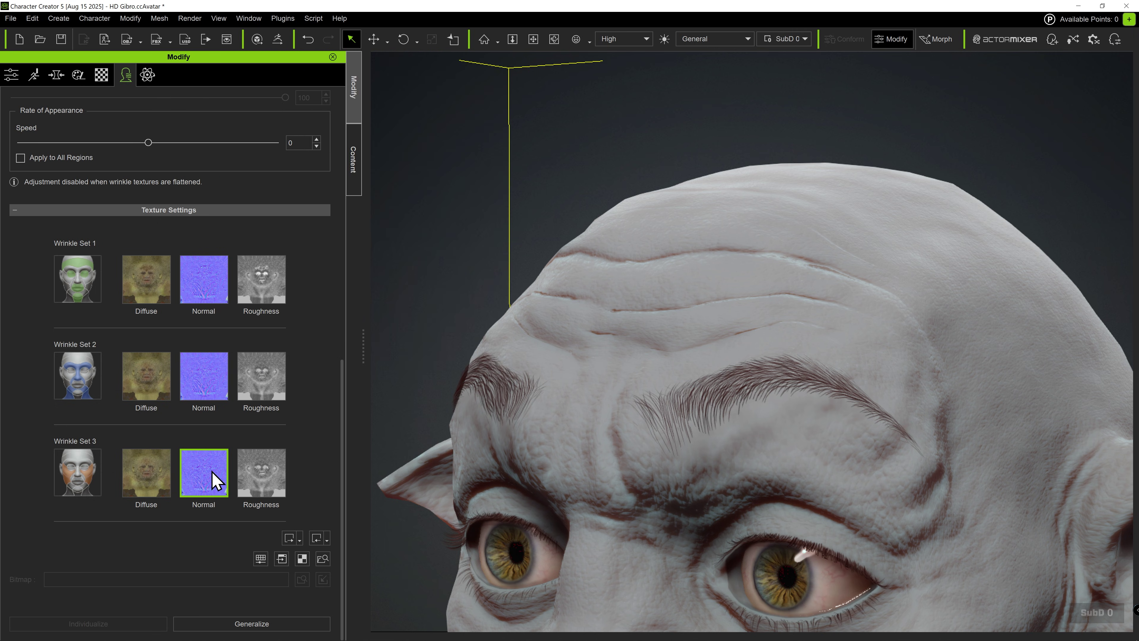
{"action": "mouse_move", "coordinate": [214, 480]}
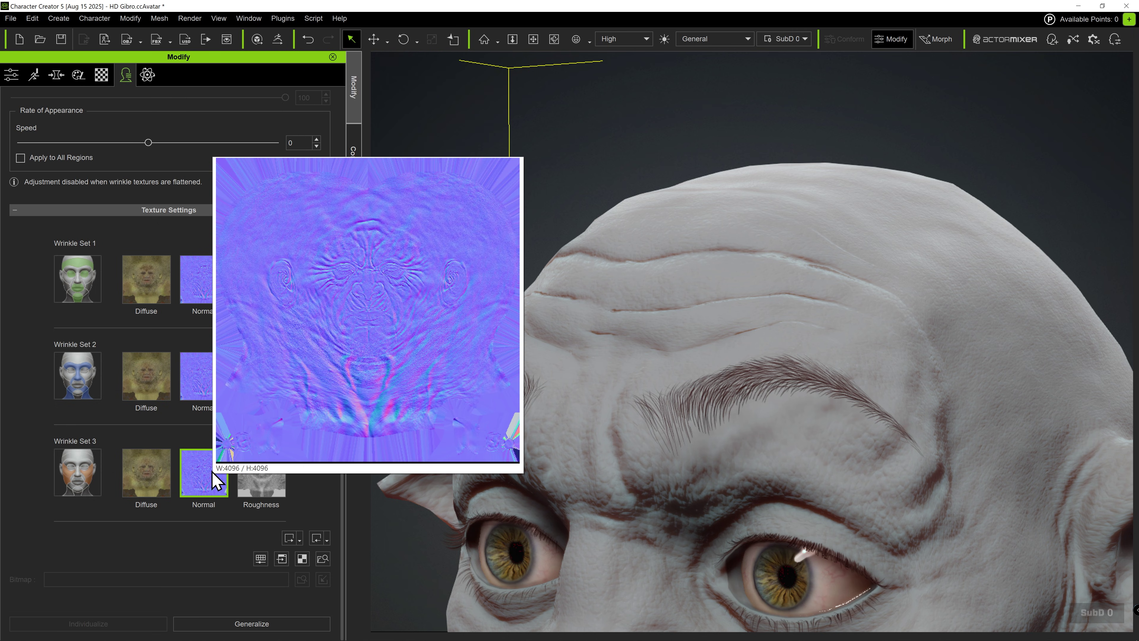